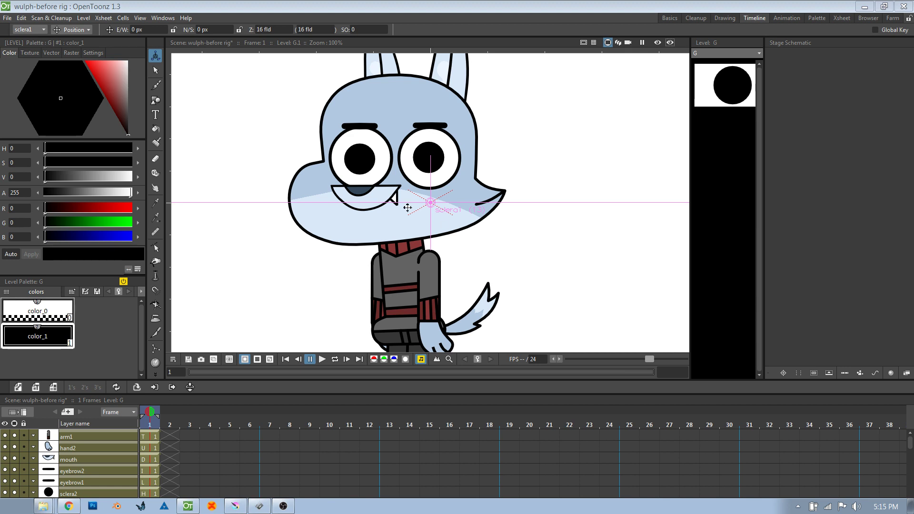
Step through the body-part layers from arm1 down to ear1 in the layer list.
click(107, 436)
click(102, 448)
click(102, 460)
click(100, 470)
click(99, 482)
click(98, 493)
click(97, 504)
scroll(108, 491, down, 5)
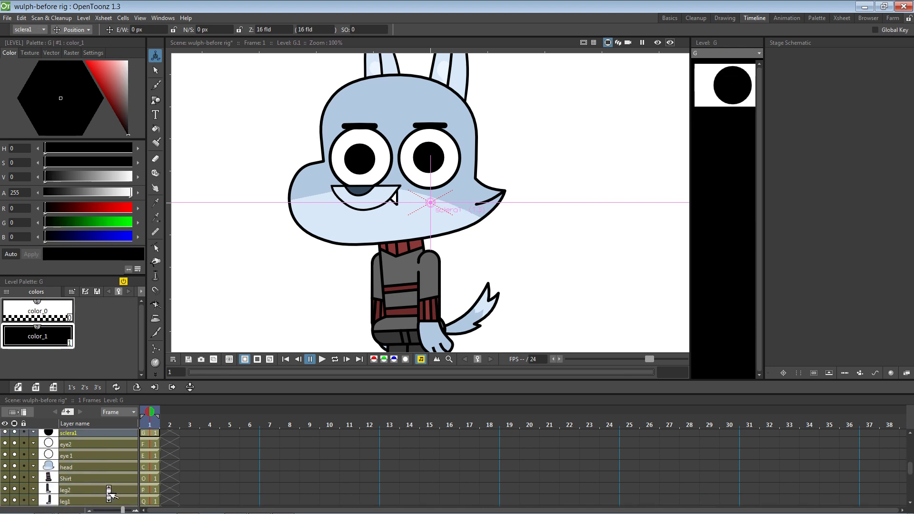
click(97, 493)
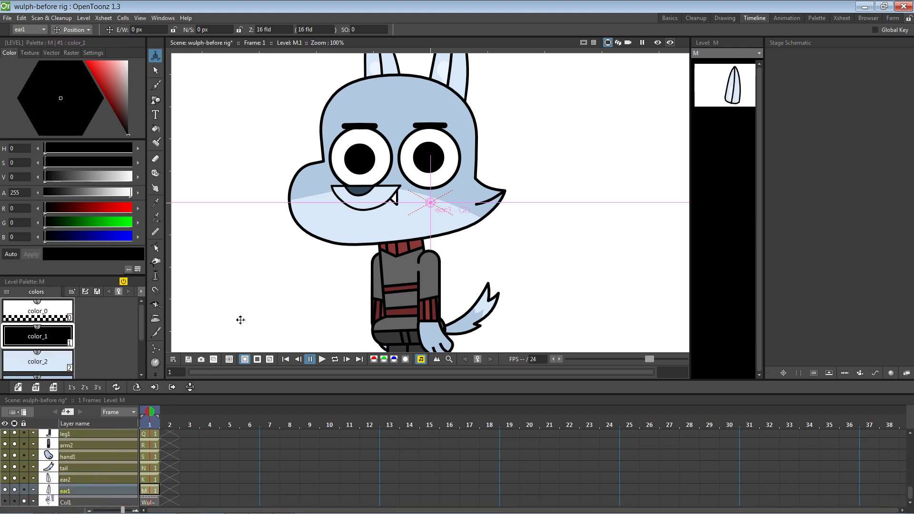
Enlarge the layer list to show more rows, then give the drawing viewer its room back.
scroll(496, 172, up, 1)
scroll(452, 193, down, 2)
scroll(452, 193, down, 1)
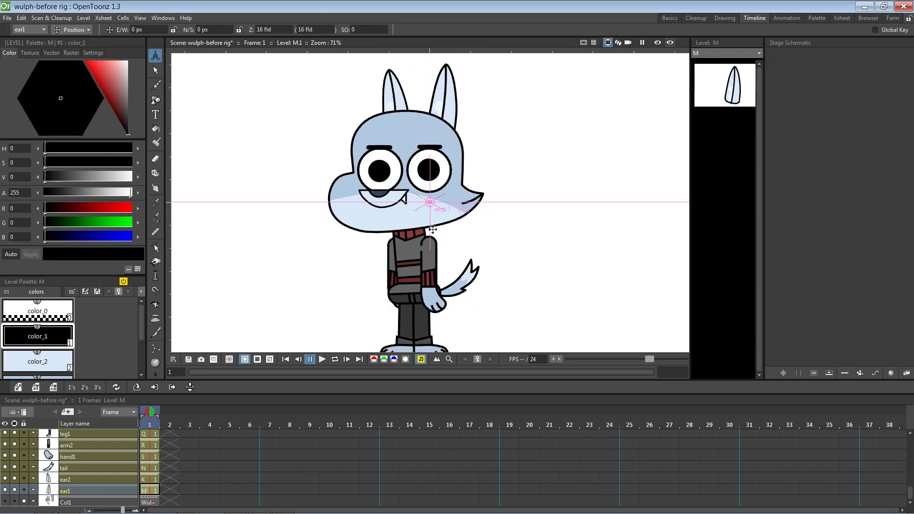
scroll(433, 230, up, 3)
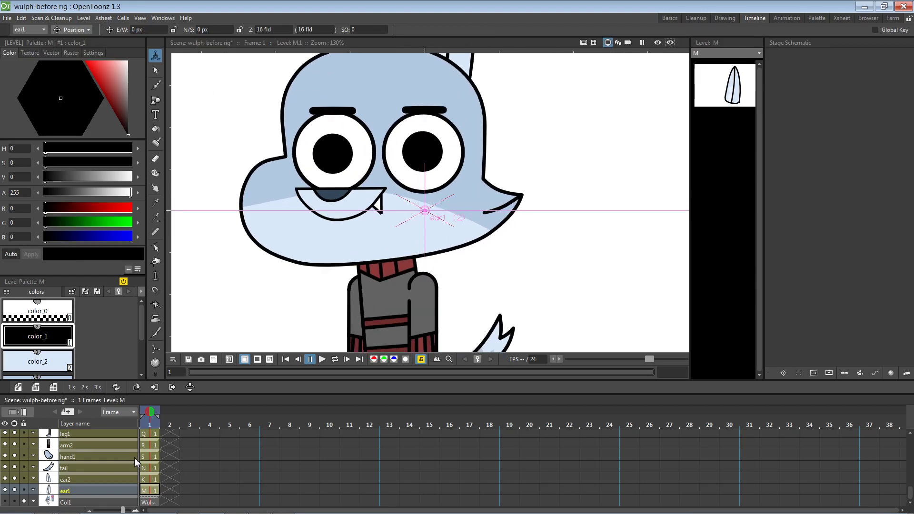
drag(108, 381, 112, 312)
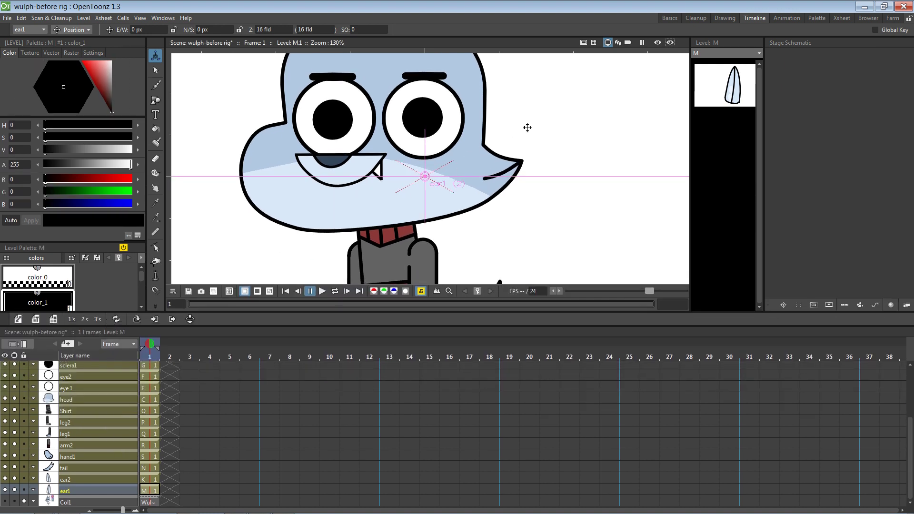
scroll(115, 407, up, 3)
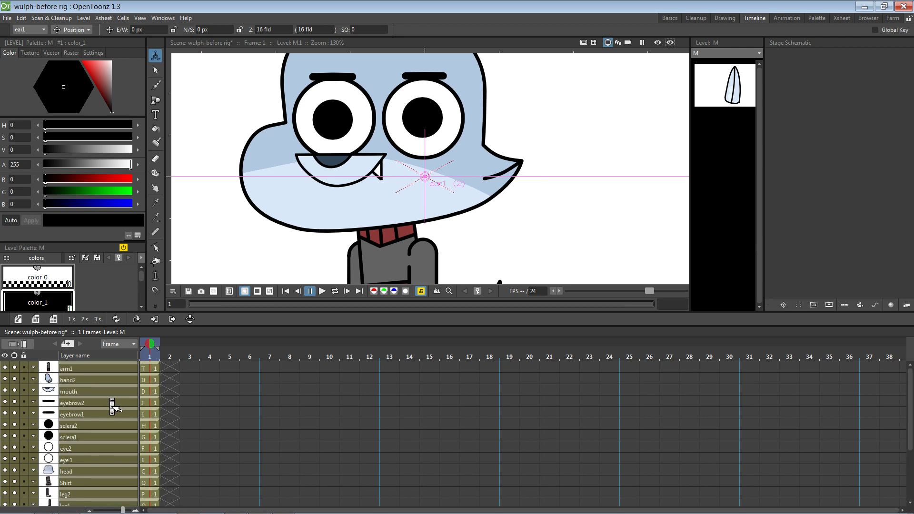
drag(120, 312, 123, 391)
scroll(81, 495, down, 5)
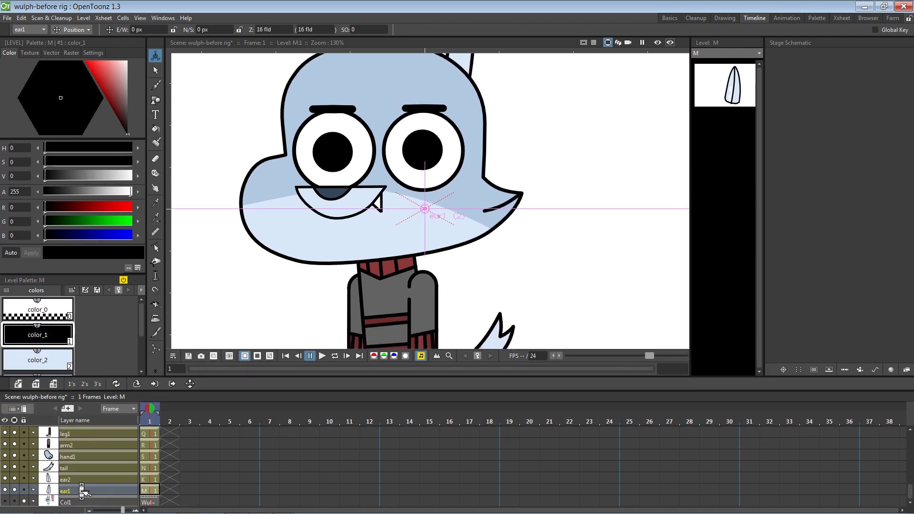
scroll(78, 486, up, 2)
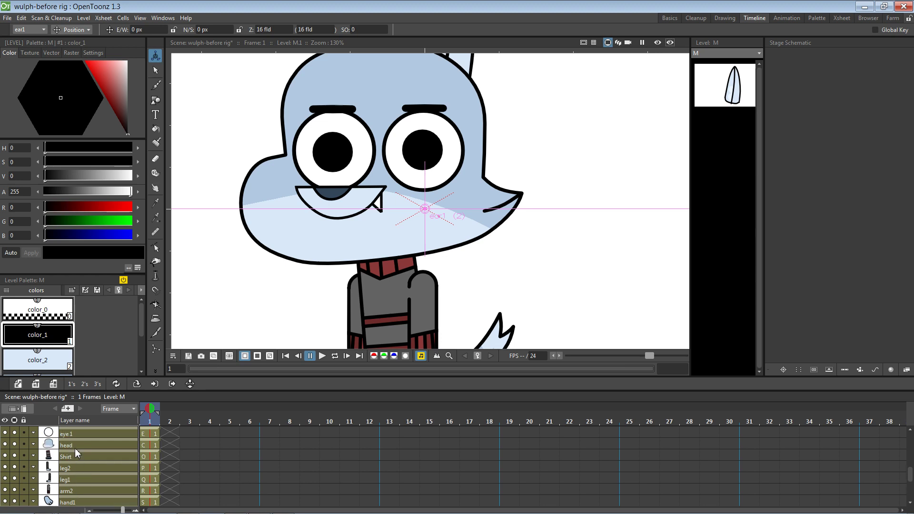
Select the head layer, try moving it down-left, then undo the move.
click(78, 445)
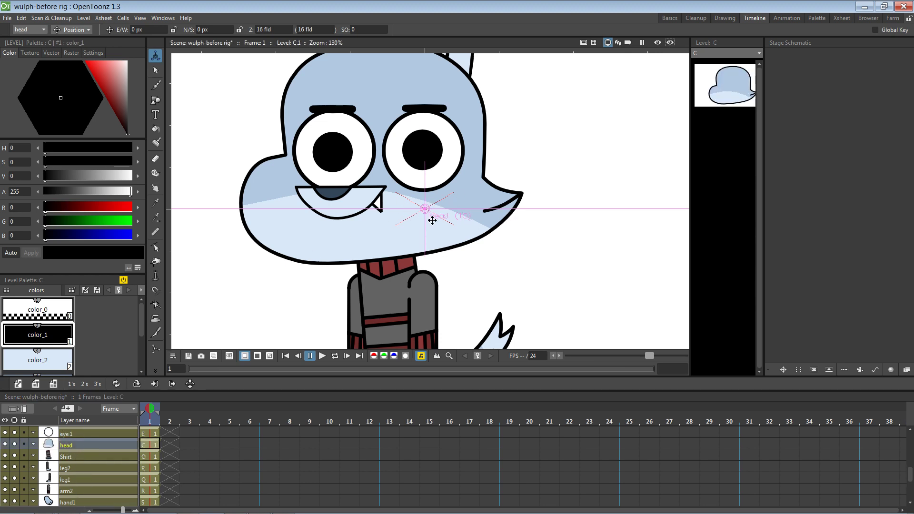
drag(429, 210, 412, 222)
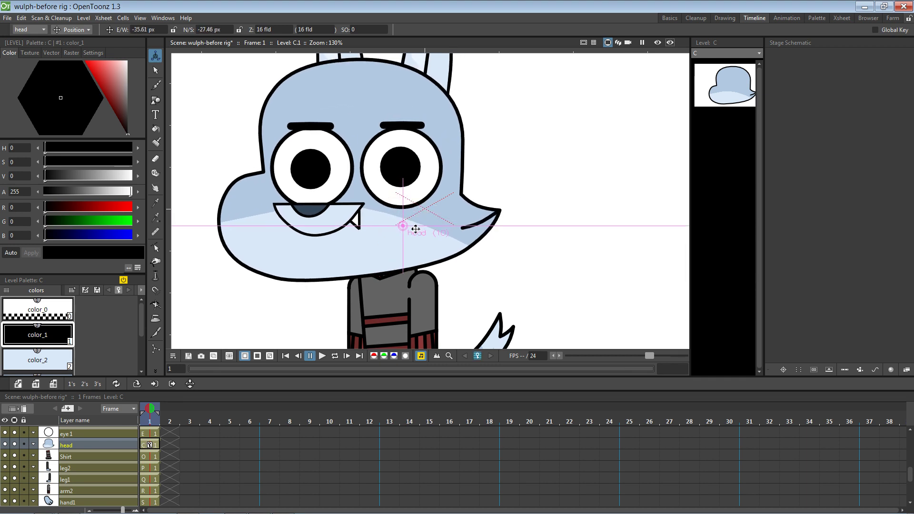
key(ctrl+z)
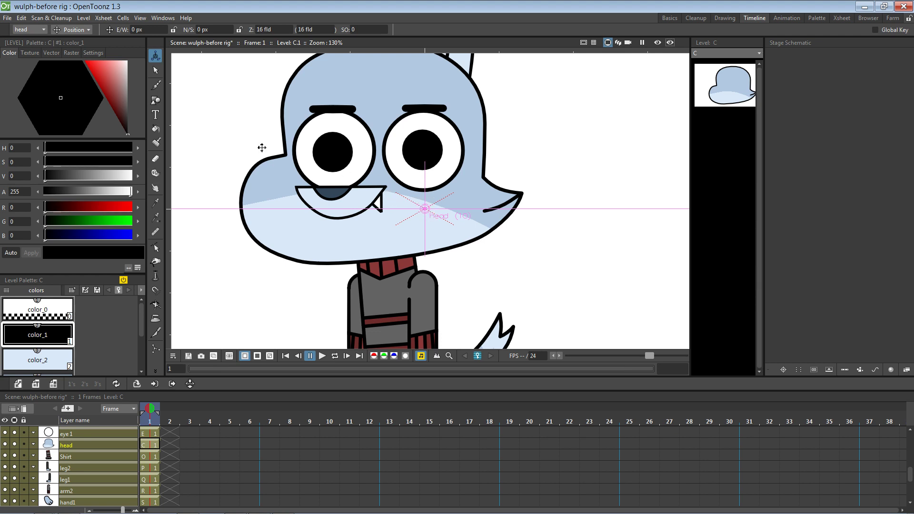
Keep head as the transform object and set the Animate tool to edit Center instead of Position.
click(43, 29)
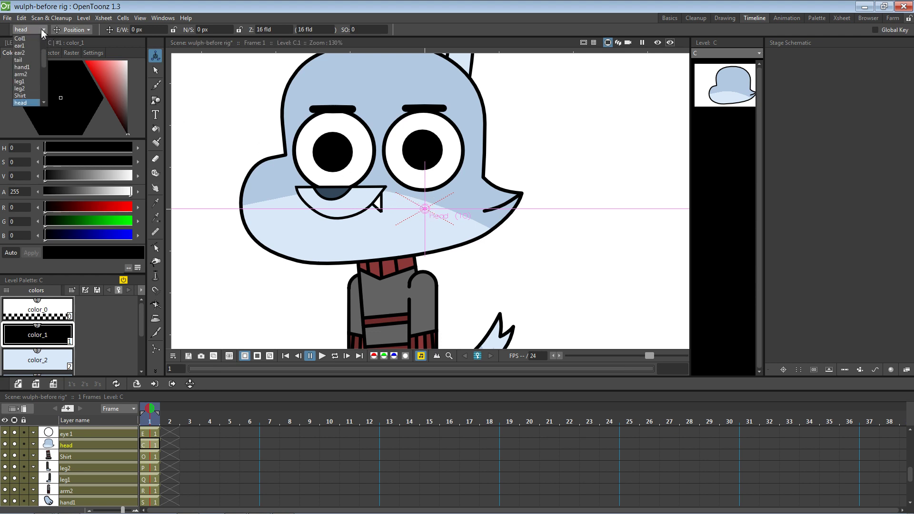
click(41, 30)
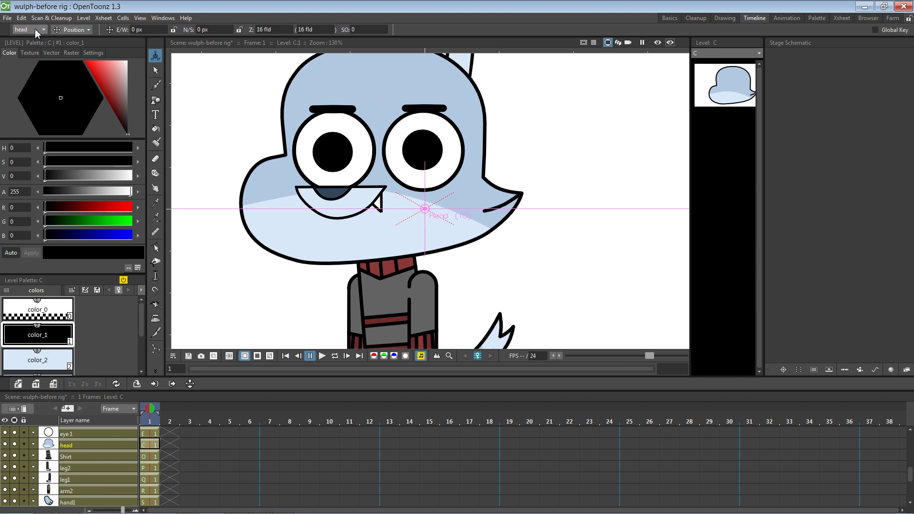
click(89, 31)
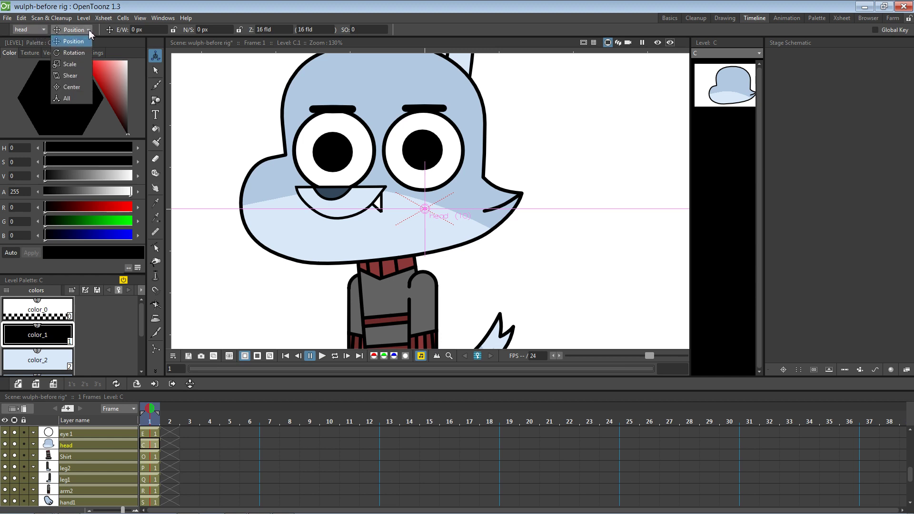
click(77, 87)
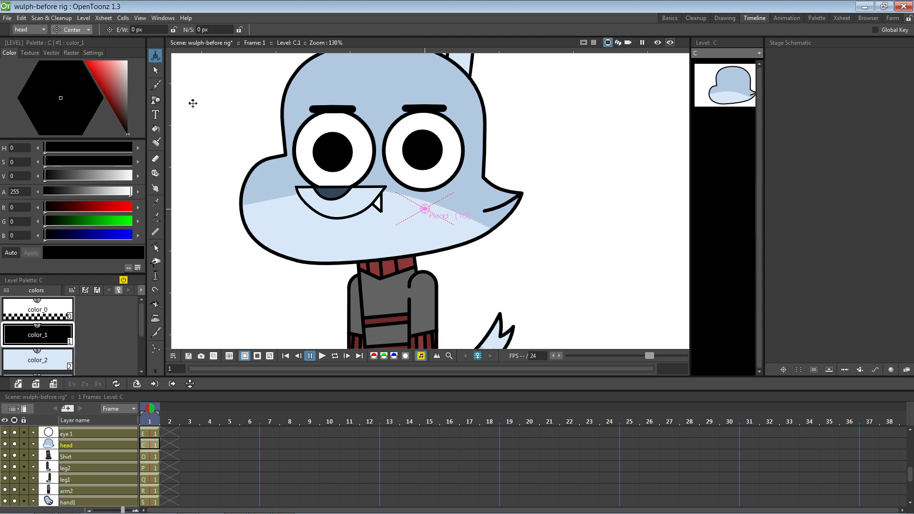
Move the head's pivot down to the neck, then make ear1 the edited object and current layer.
drag(426, 208, 385, 259)
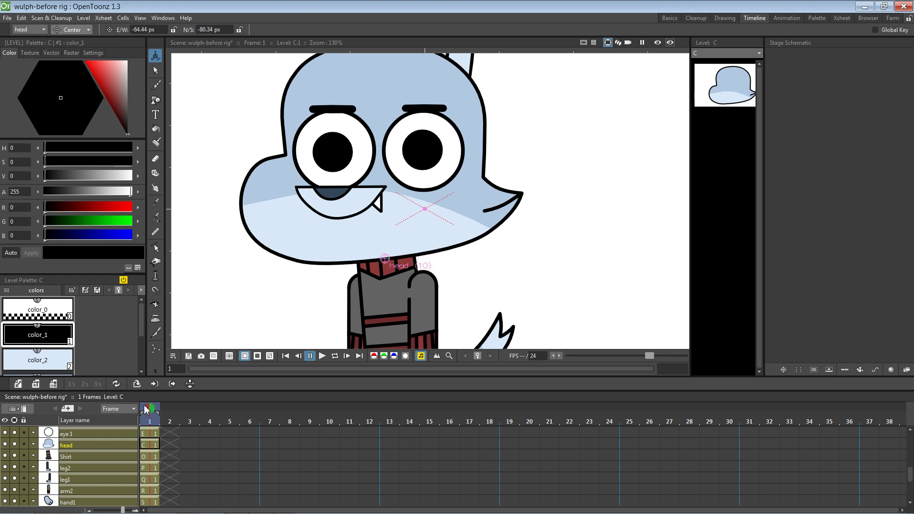
click(43, 30)
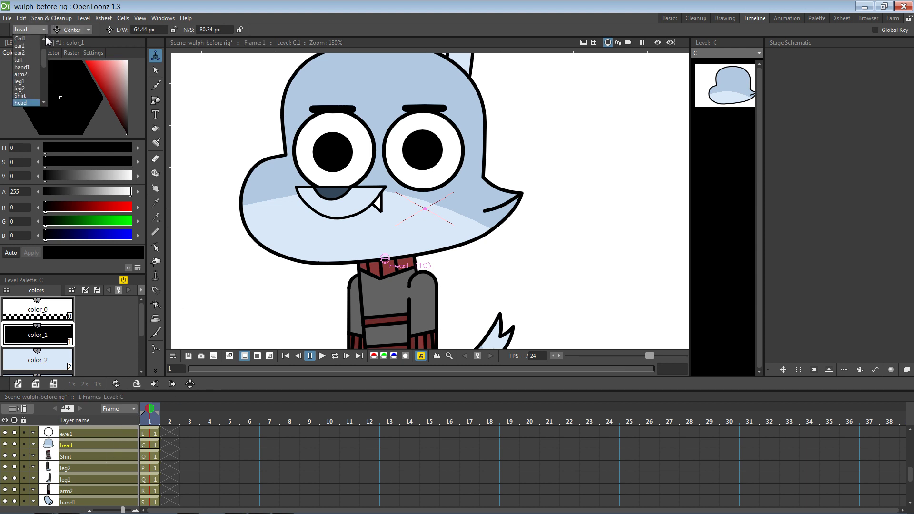
click(22, 46)
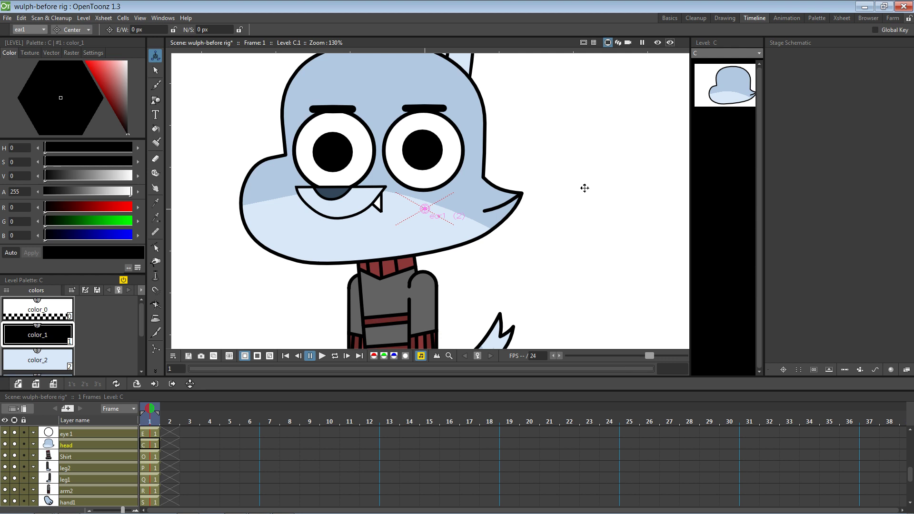
scroll(76, 482, down, 2)
click(76, 491)
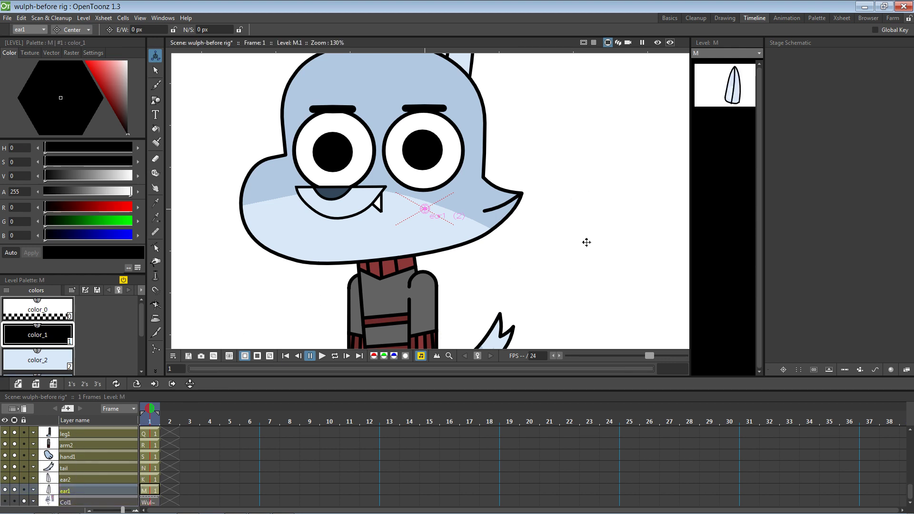
Place ear1's pivot at the ear's base, about 32.59 px, 229.66 px.
right_click(547, 234)
click(553, 155)
drag(541, 138, 537, 310)
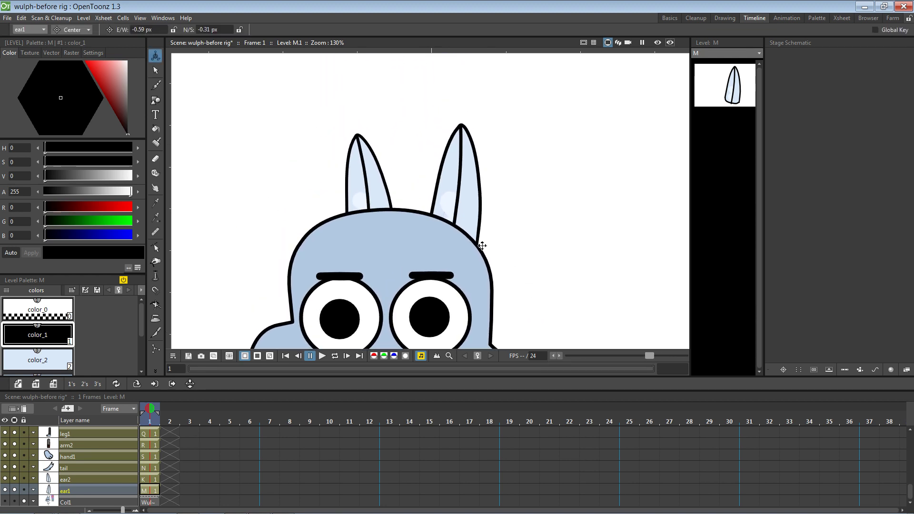
drag(486, 238, 517, 141)
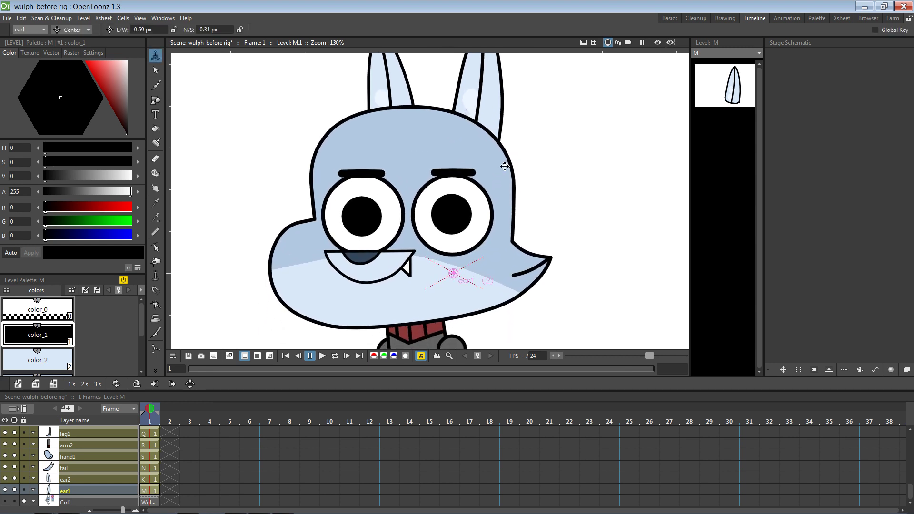
scroll(505, 166, down, 3)
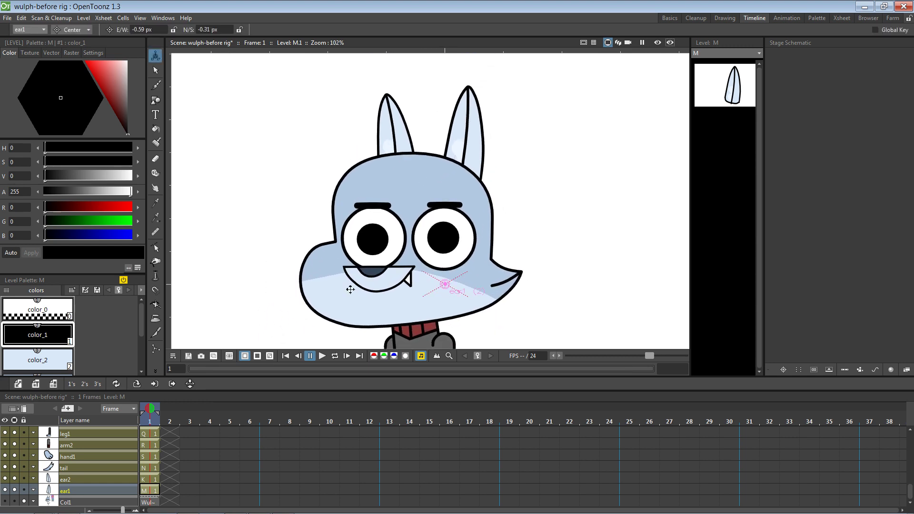
click(15, 491)
click(15, 491)
drag(304, 68, 303, 68)
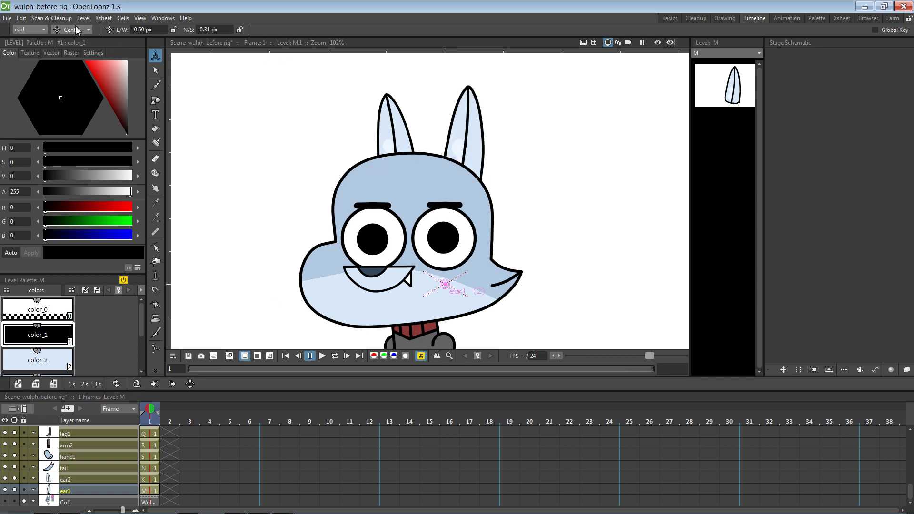
drag(447, 275, 465, 176)
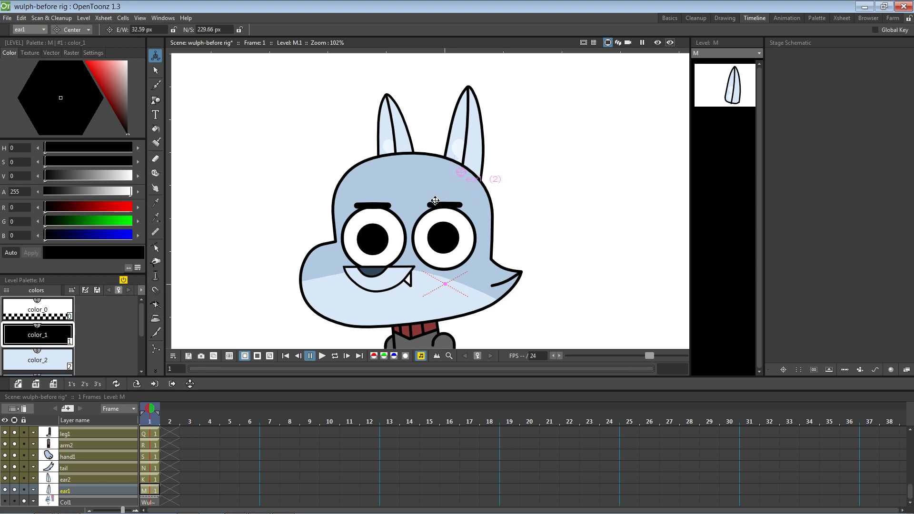
Move ear2's pivot up to the left ear's base, then pan the view to the body.
click(90, 480)
mouse_move(458, 281)
mouse_down()
mouse_move(426, 241)
mouse_move(399, 166)
mouse_up()
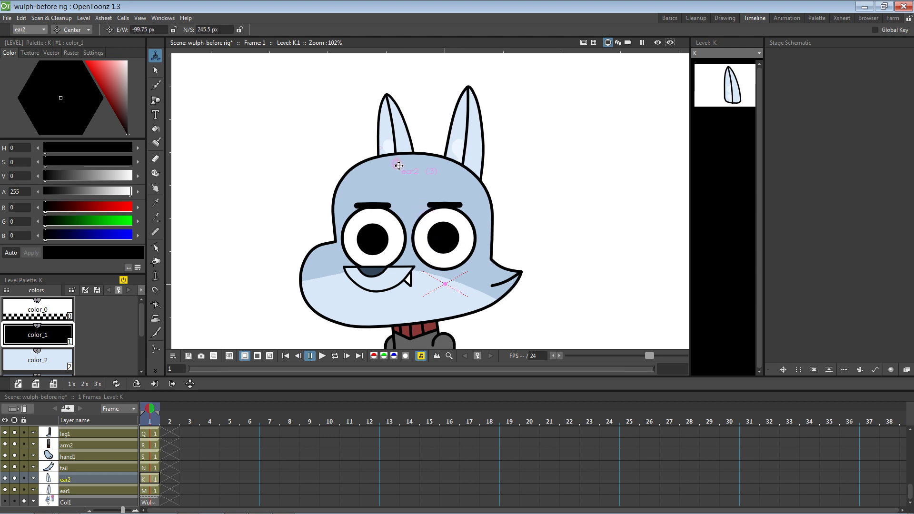
click(93, 468)
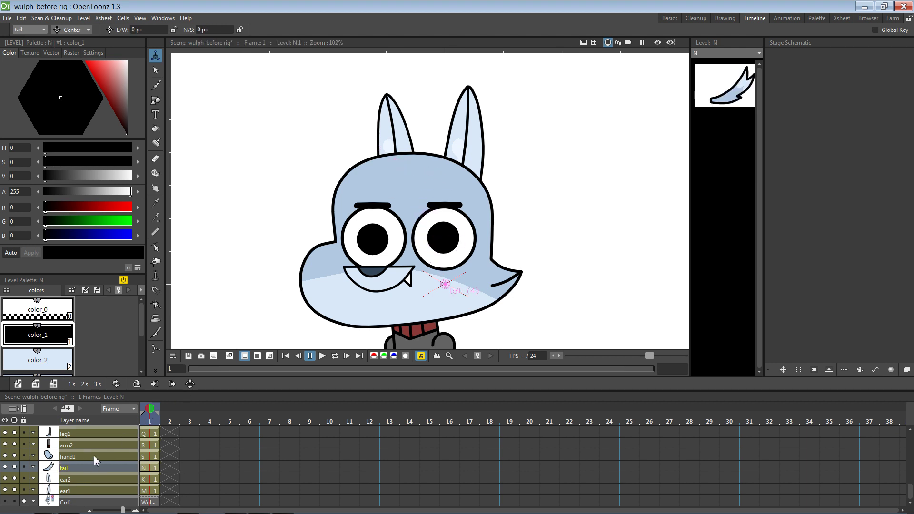
key(space)
mouse_move(480, 259)
mouse_down()
mouse_move(480, 120)
mouse_move(445, 148)
mouse_move(445, 245)
mouse_move(458, 262)
mouse_up()
Move hand1's pivot to the wrist and arm2's to the shoulder (-2.55, -119.31 px).
click(88, 457)
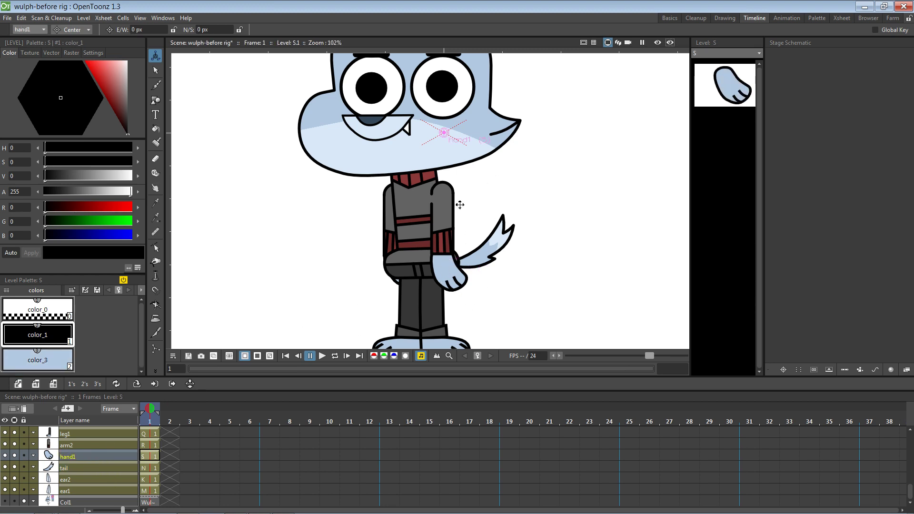
drag(444, 119, 445, 257)
click(93, 445)
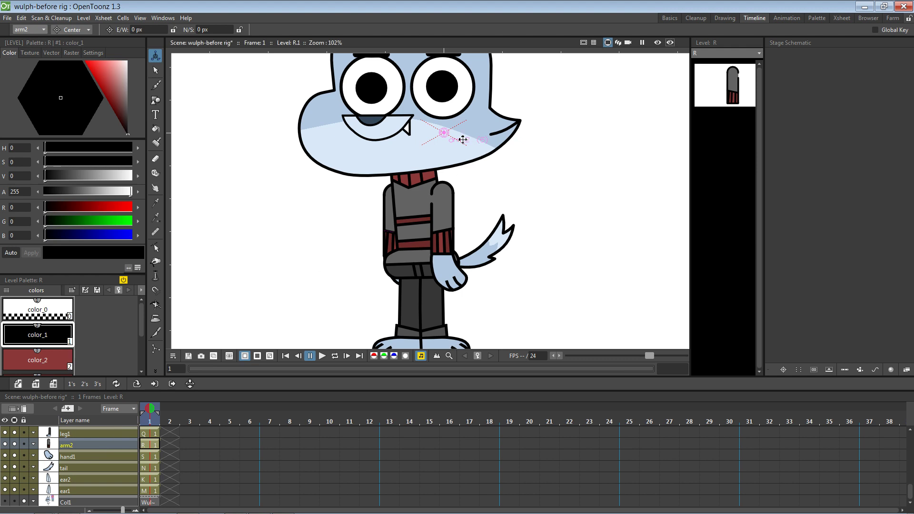
mouse_move(445, 135)
mouse_down()
mouse_move(452, 177)
mouse_move(443, 191)
mouse_up()
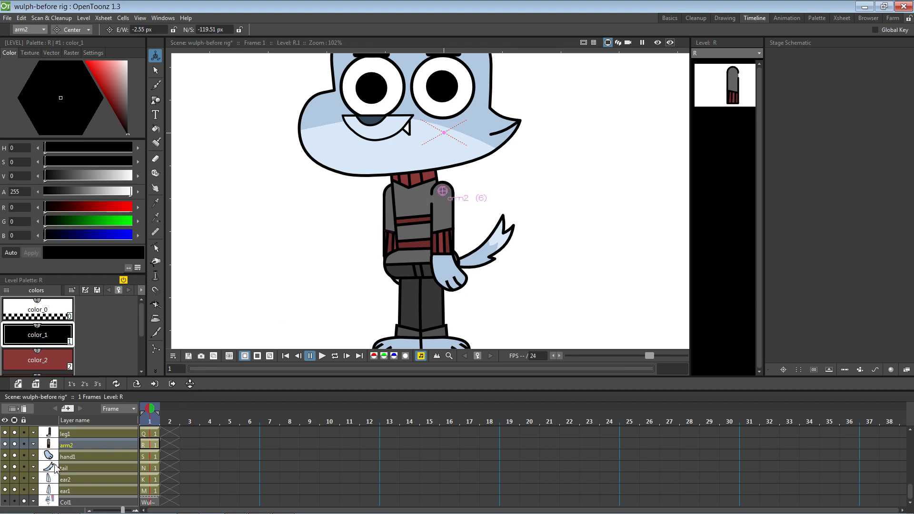
click(84, 433)
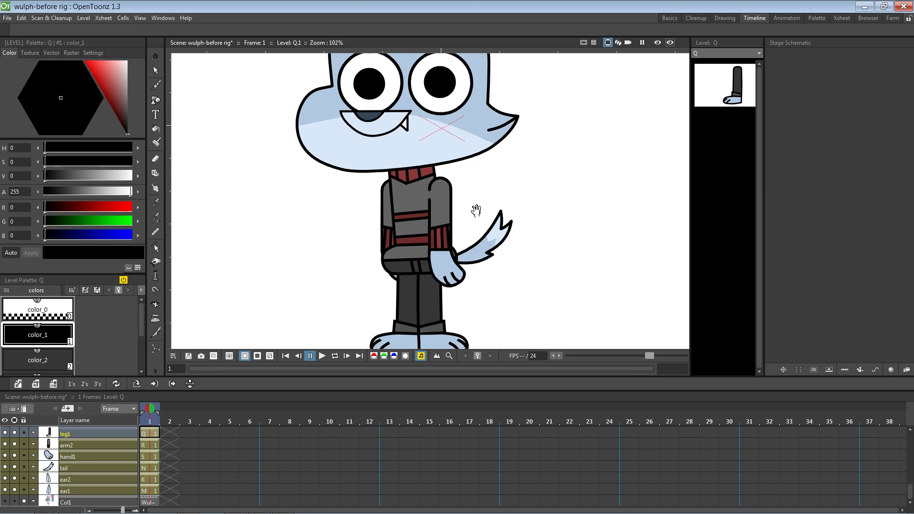
Set leg1's and leg2's pivots at the hips, leg2 at about -23.05, -295.23 px.
scroll(476, 214, down, 3)
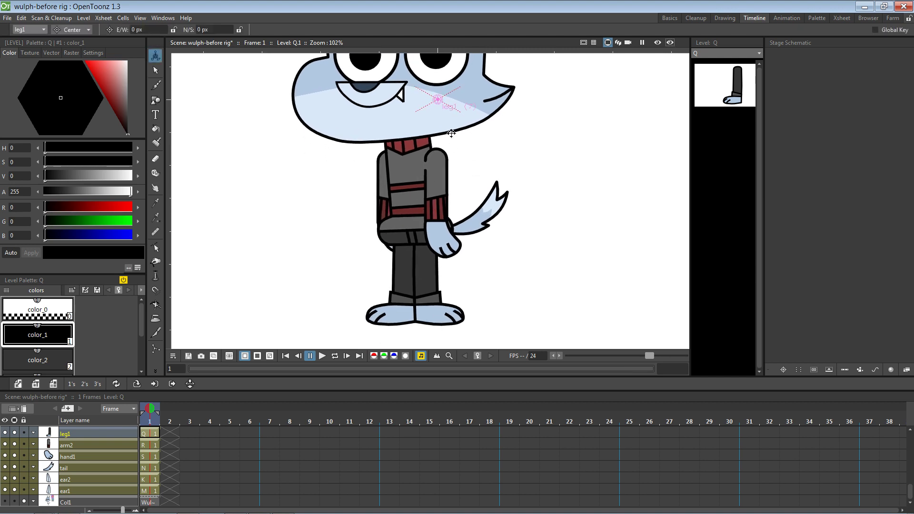
mouse_move(441, 99)
mouse_down()
mouse_move(405, 186)
mouse_move(407, 241)
mouse_up()
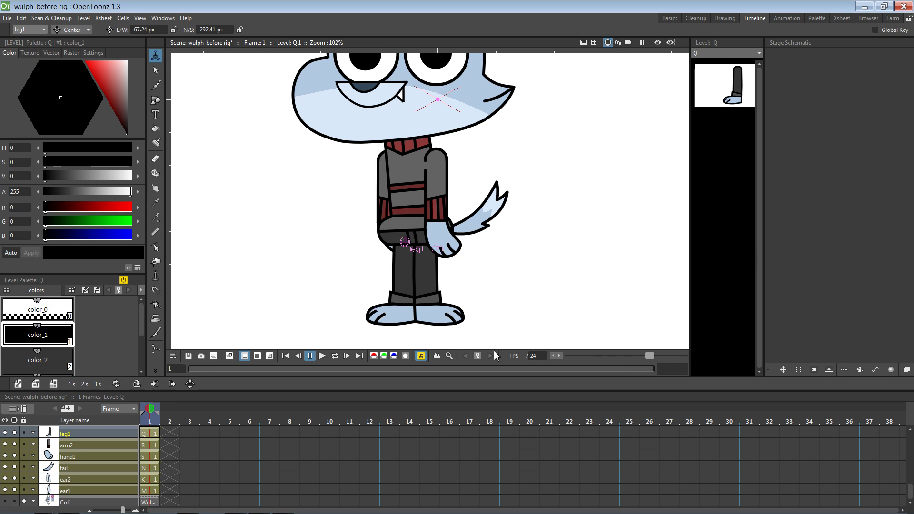
drag(406, 244, 402, 242)
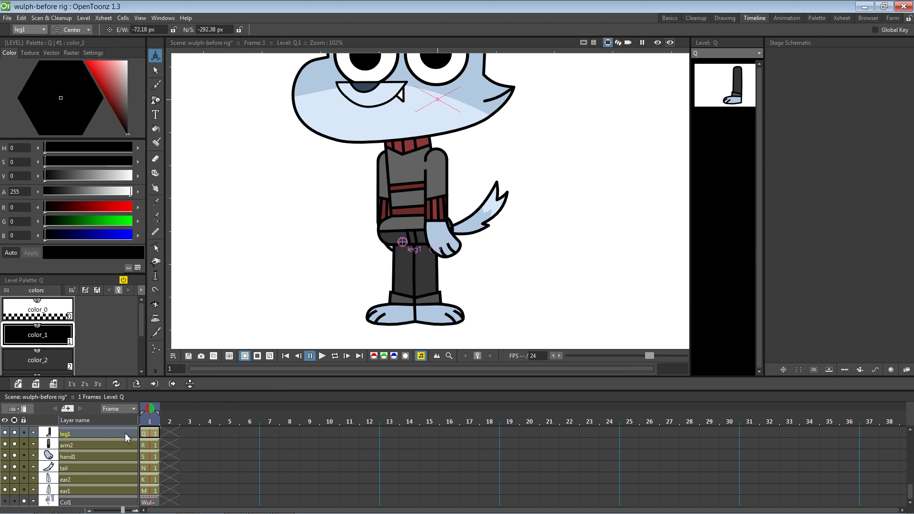
scroll(109, 451, up, 1)
click(93, 433)
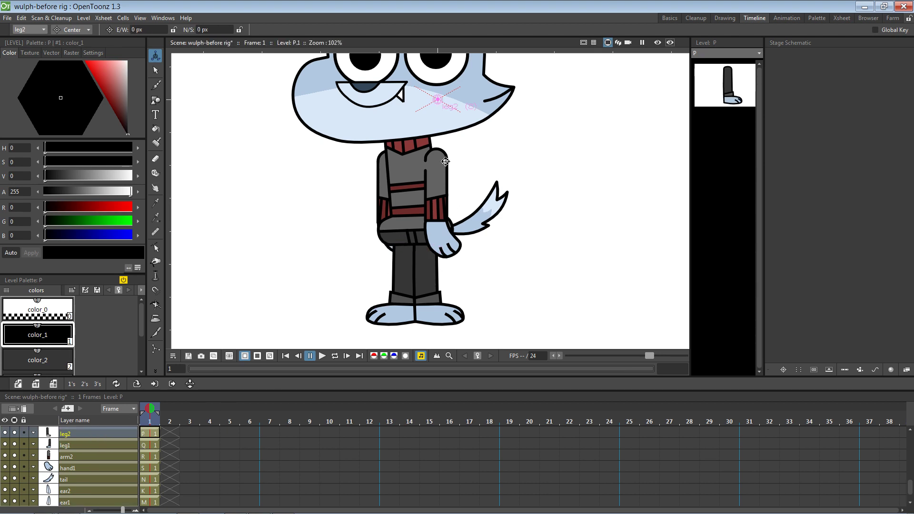
drag(444, 101, 427, 244)
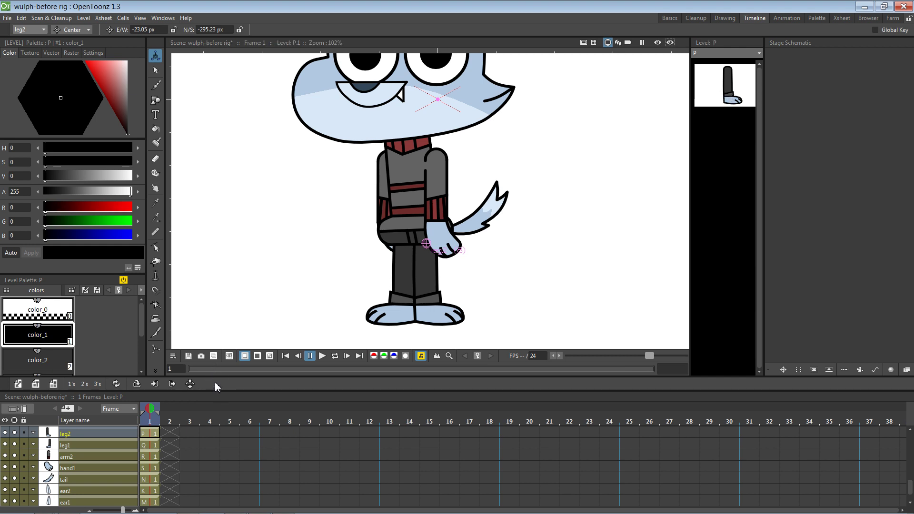
click(91, 445)
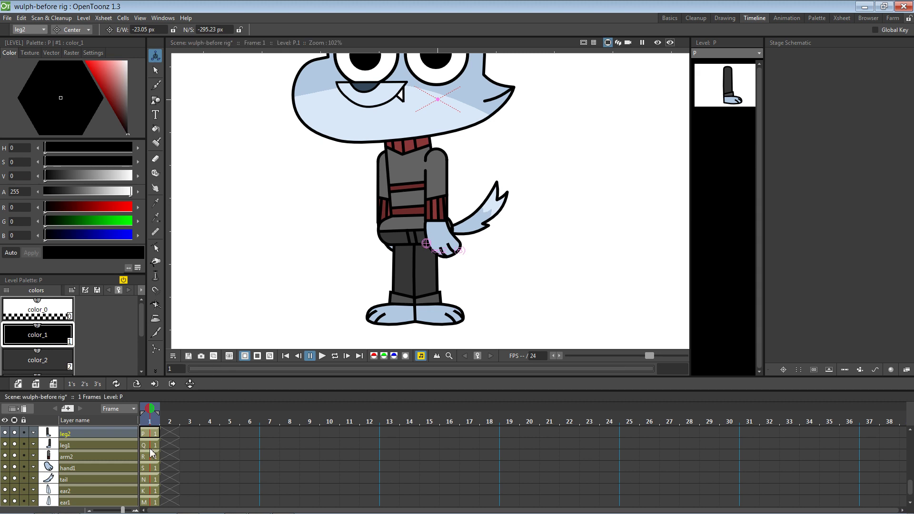
click(93, 435)
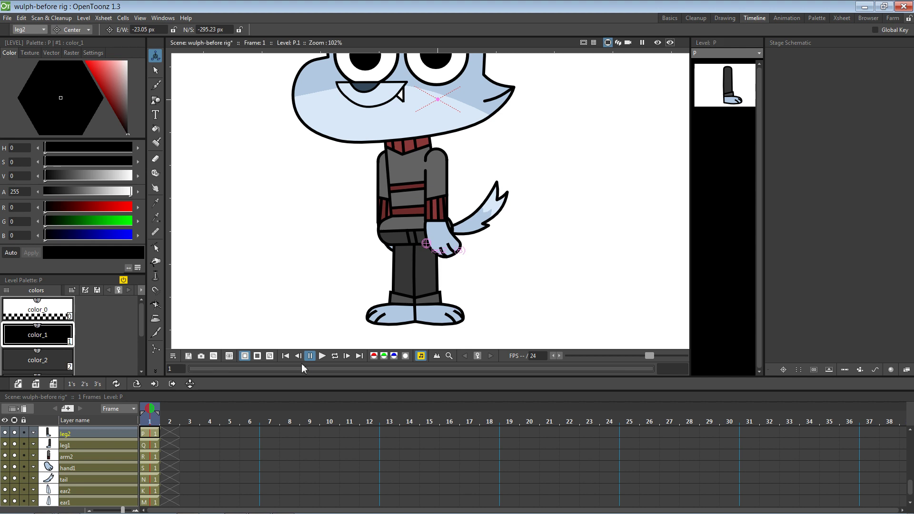
scroll(97, 458, up, 1)
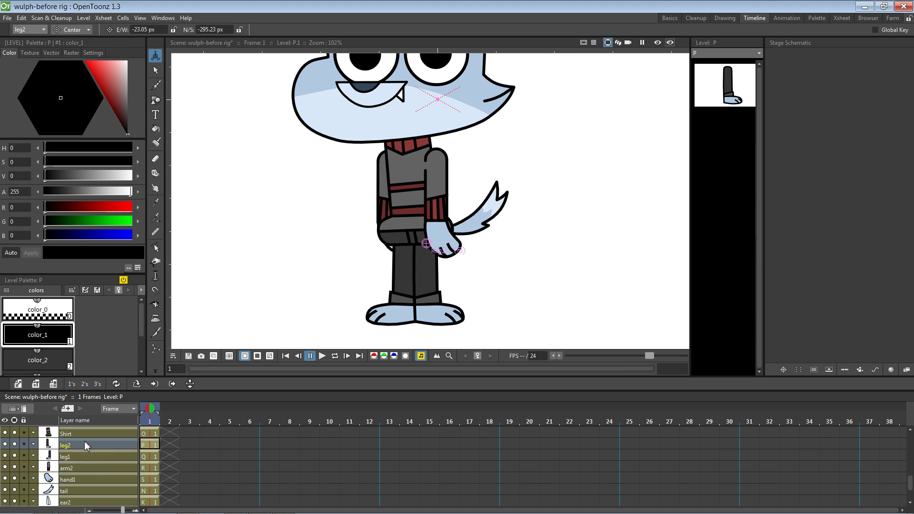
Drag the Shirt pivot down to the waist (about -51.42, -271.68 px), then select eye1.
click(82, 433)
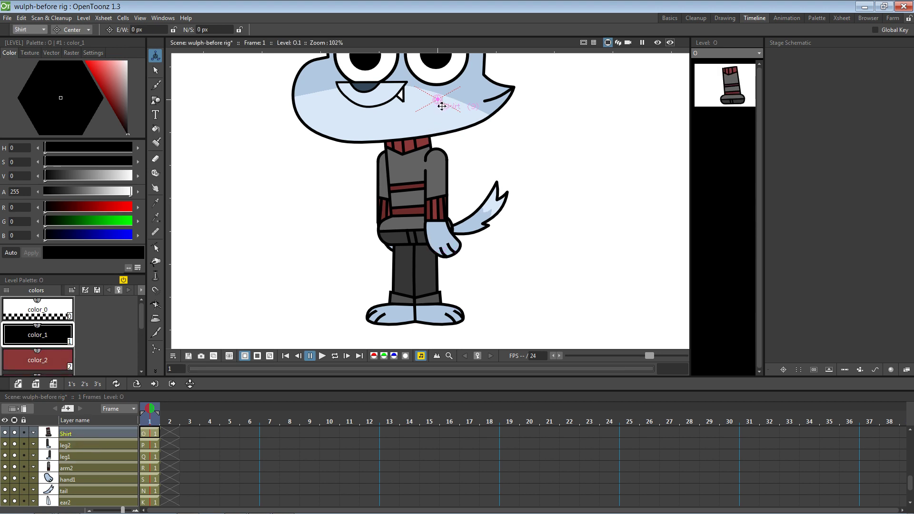
drag(440, 102, 418, 236)
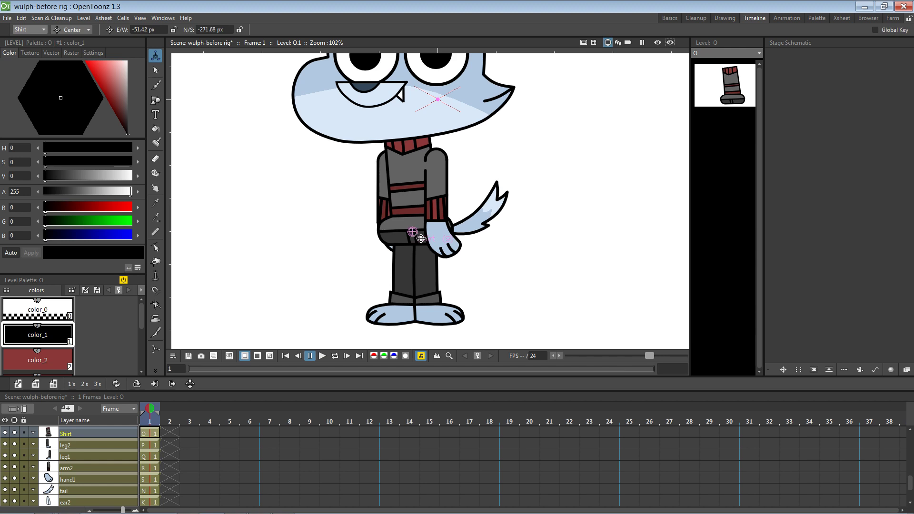
scroll(122, 462, up, 1)
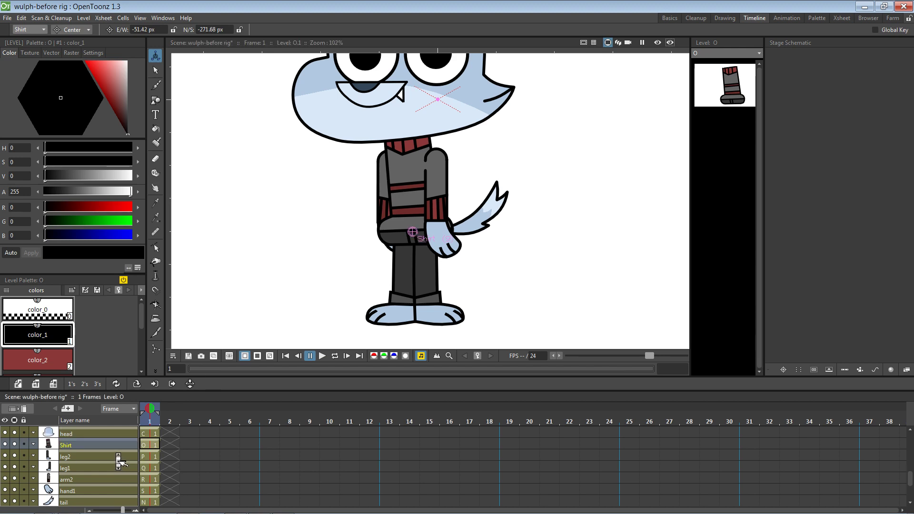
click(93, 433)
scroll(98, 445, up, 2)
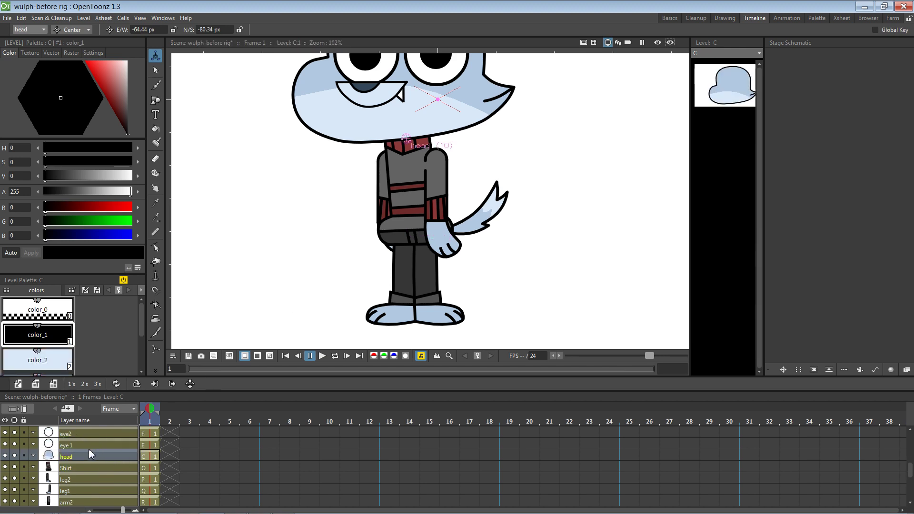
click(86, 445)
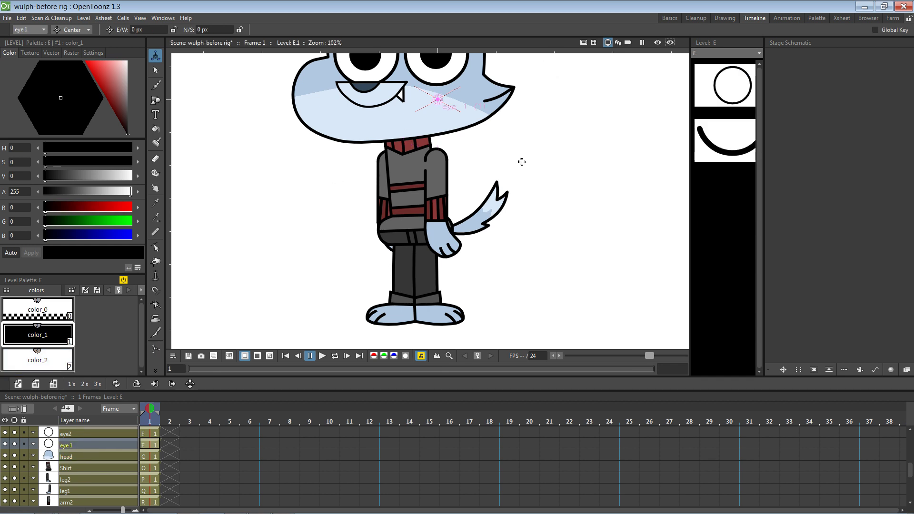
drag(521, 147, 543, 245)
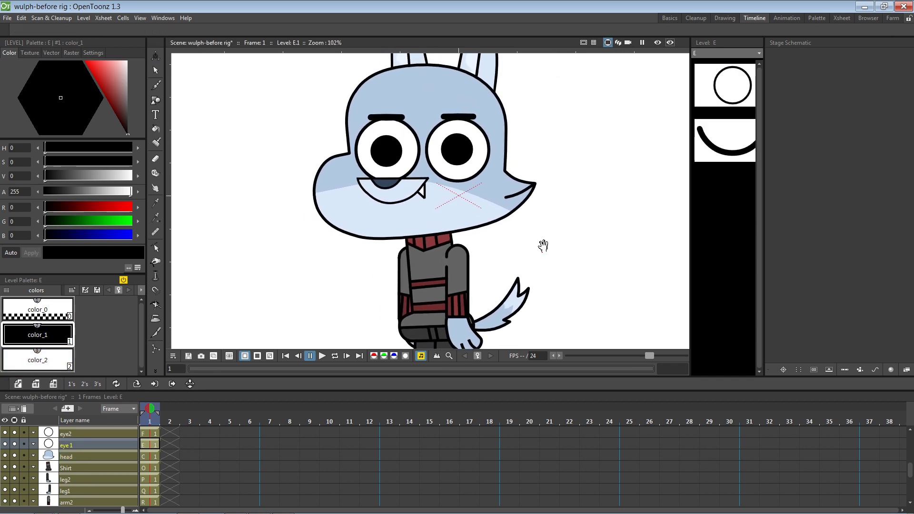
Centre the eye1 pivot on the left eye and save the scene.
click(14, 445)
click(14, 445)
drag(459, 195, 390, 153)
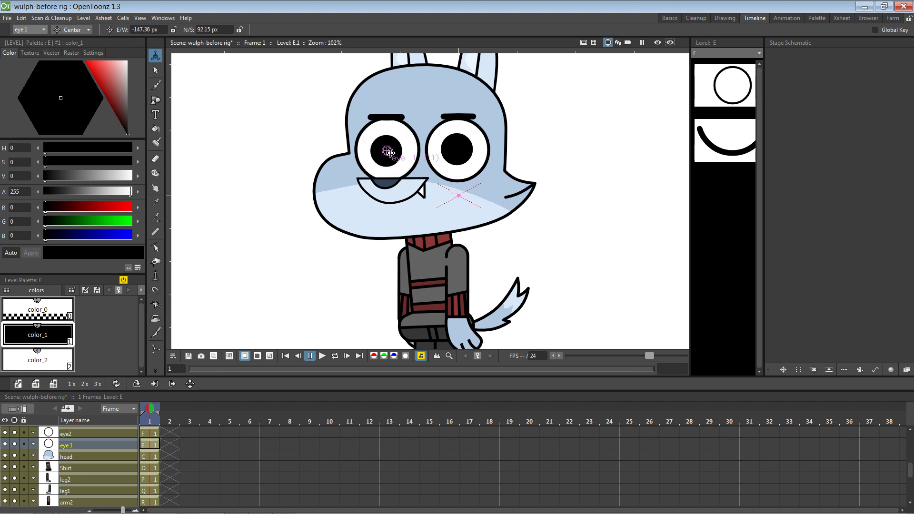
key(ctrl+s)
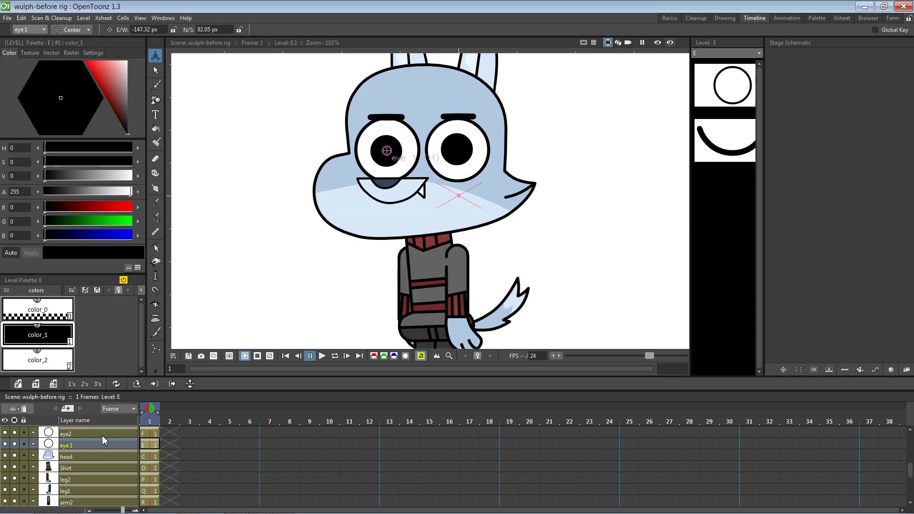
Centre eye2 and sclera2 on the right eye, sclera1 on the left (sclera2 at -2.97, 94.11 px).
click(90, 434)
drag(463, 193, 458, 150)
scroll(110, 452, up, 1)
scroll(110, 452, up, 1)
click(72, 445)
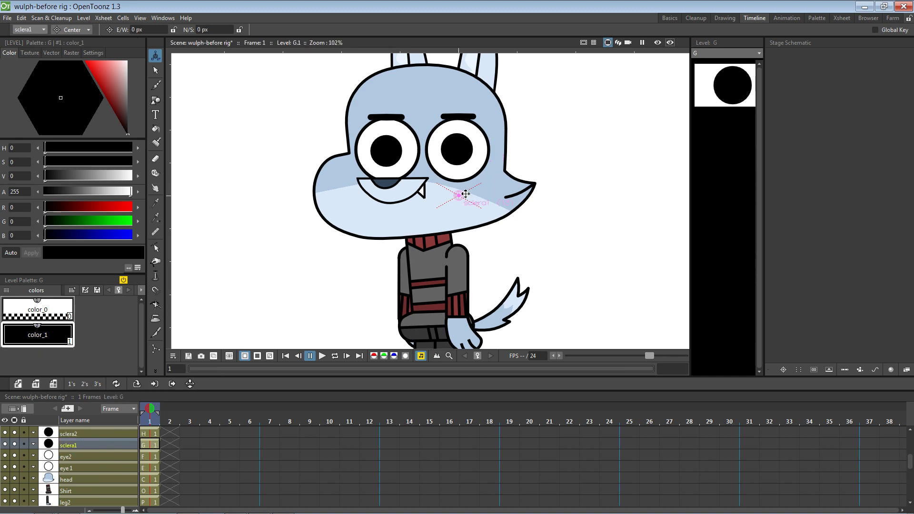
drag(458, 196, 386, 153)
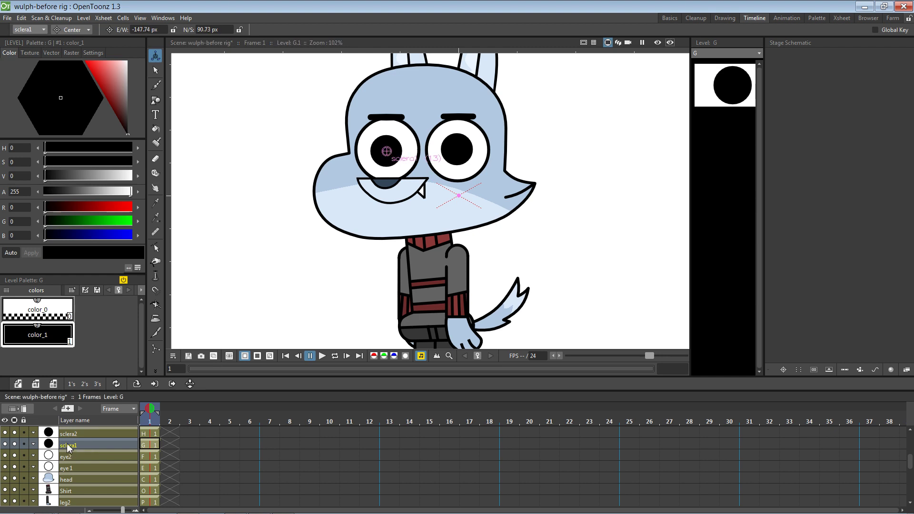
click(82, 433)
drag(458, 196, 459, 151)
scroll(83, 461, up, 3)
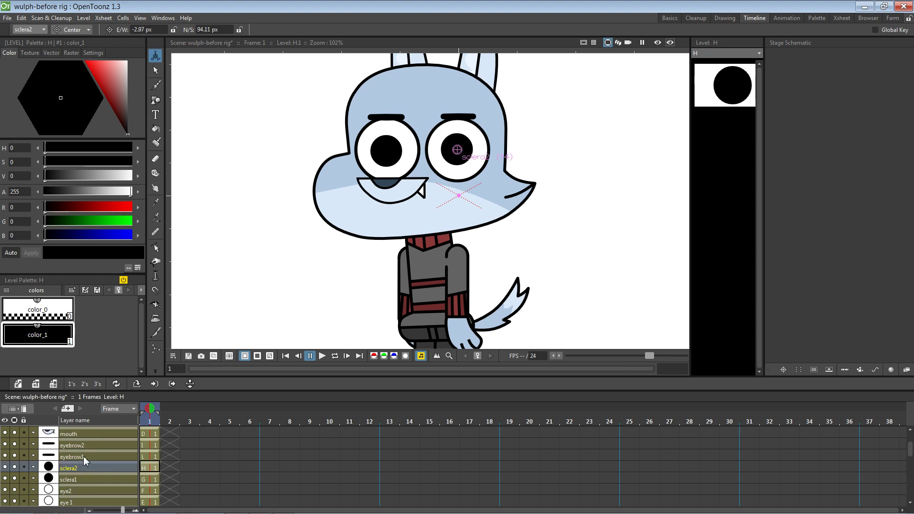
Identify the two eyebrow layers and move eyebrow1's pivot onto the left eyebrow.
click(82, 457)
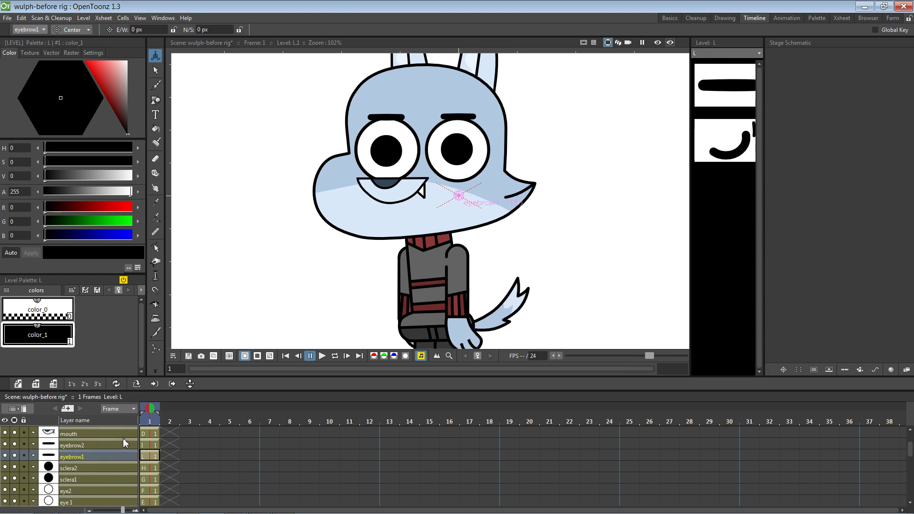
click(17, 445)
click(17, 446)
click(17, 445)
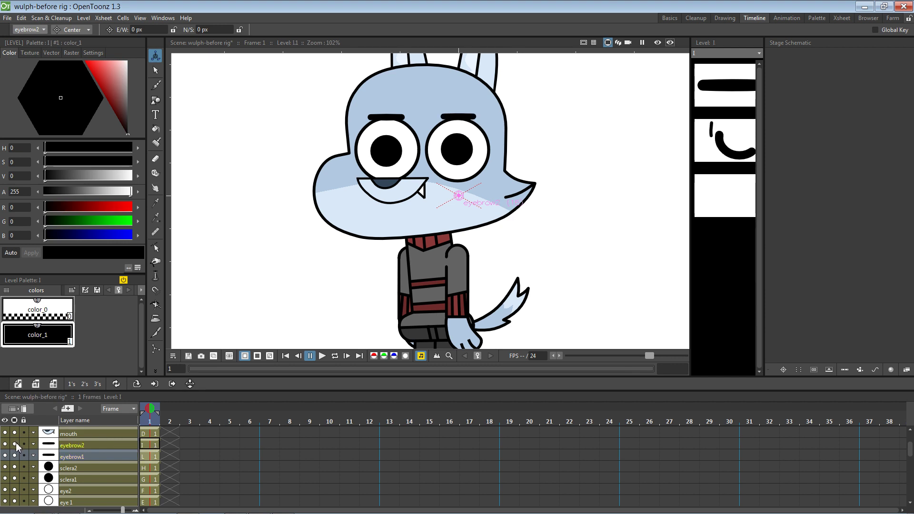
click(16, 443)
click(15, 442)
click(15, 456)
click(15, 456)
drag(453, 189, 390, 121)
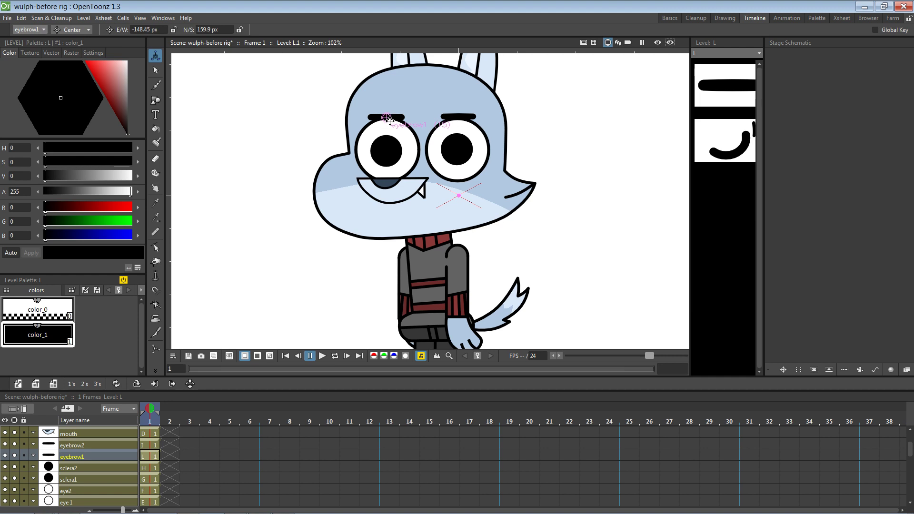
Put eyebrow2's pivot on the right eyebrow and the mouth's at its left corner (-132.09, 22.12 px).
click(90, 445)
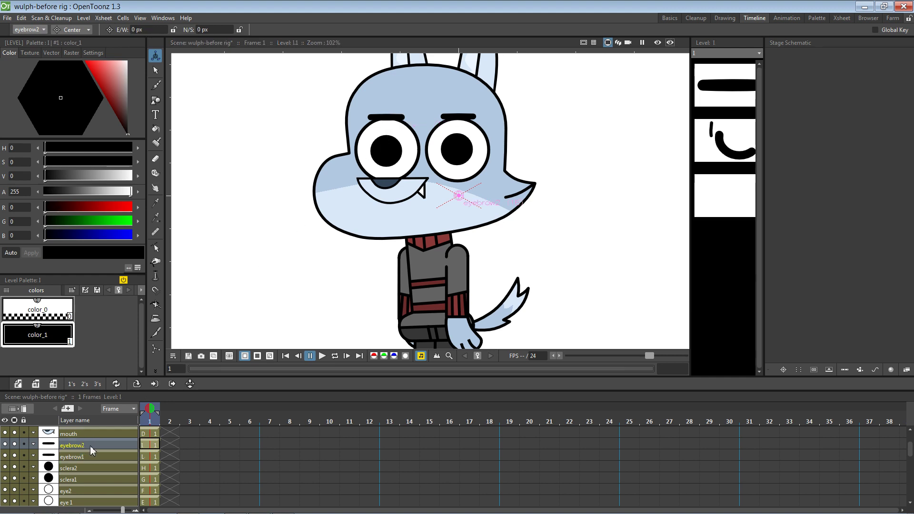
drag(459, 195, 459, 118)
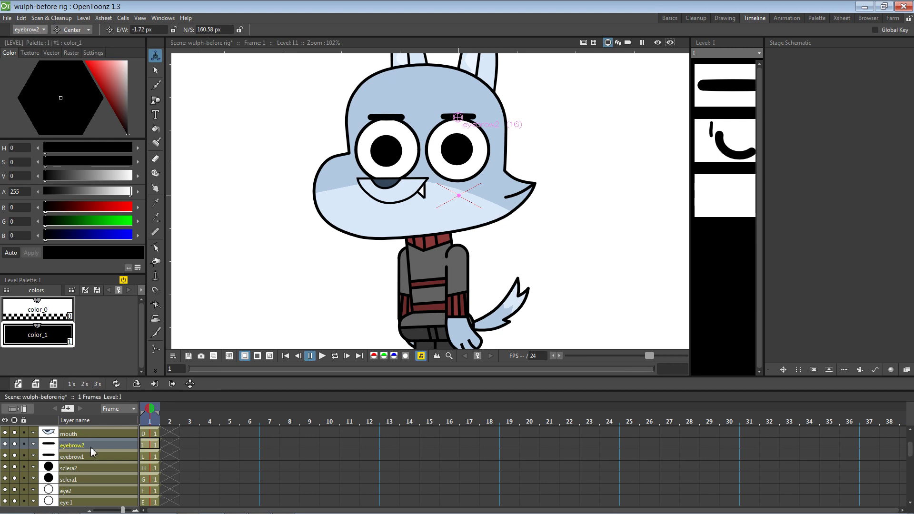
click(81, 435)
drag(464, 198, 396, 186)
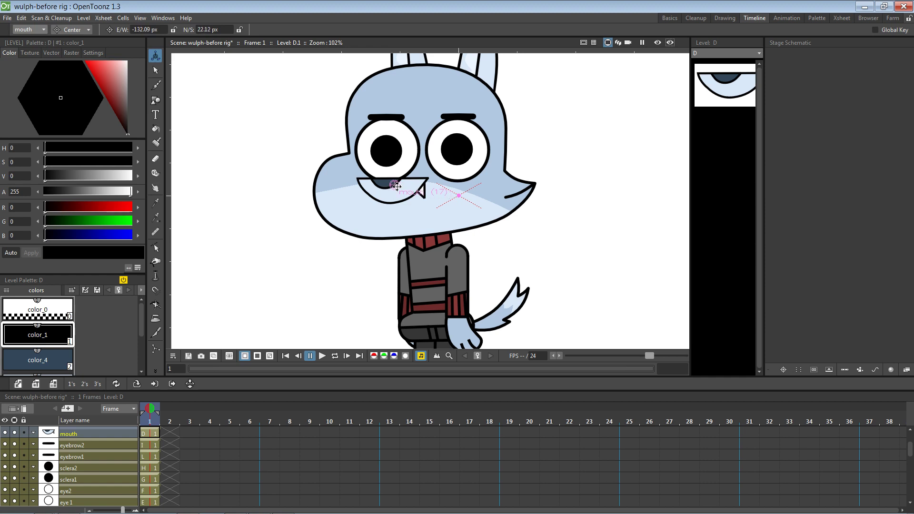
Hide the Shirt layer to reveal both arms, then make hand2 the current layer.
scroll(83, 457, up, 1)
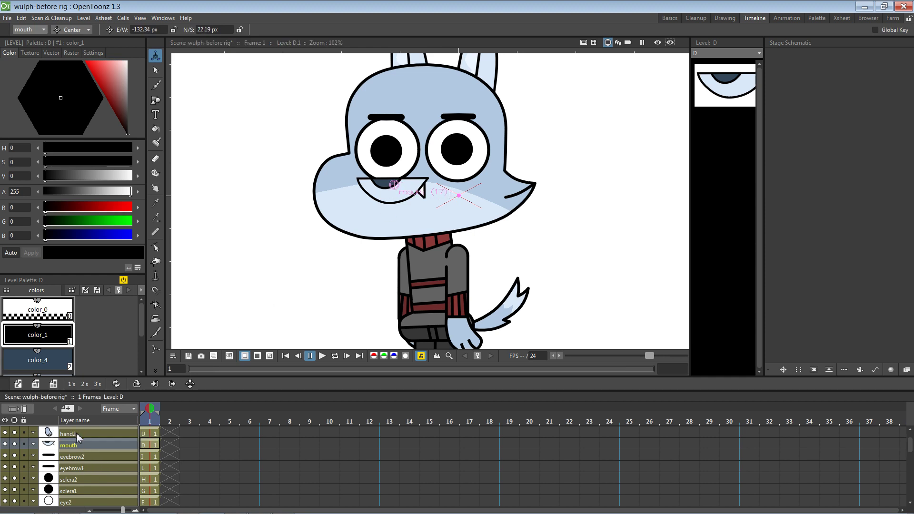
click(75, 433)
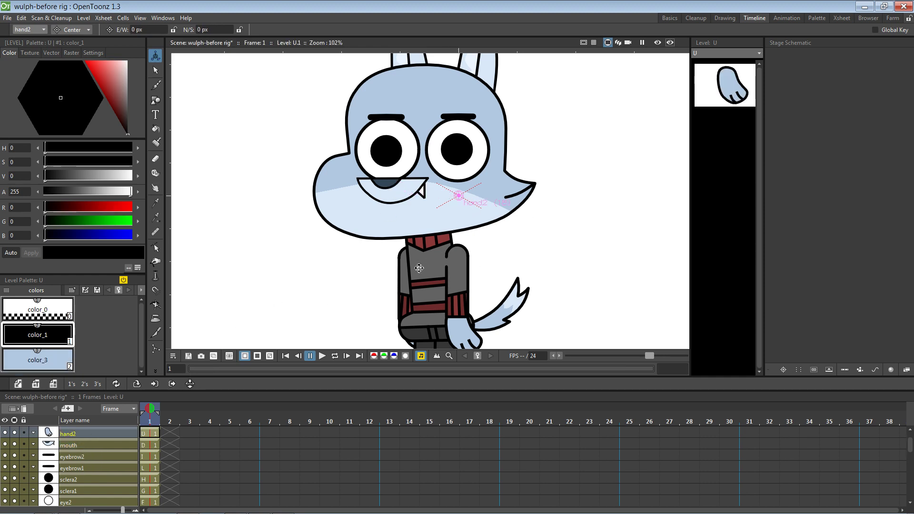
scroll(93, 455, up, 1)
scroll(95, 459, down, 7)
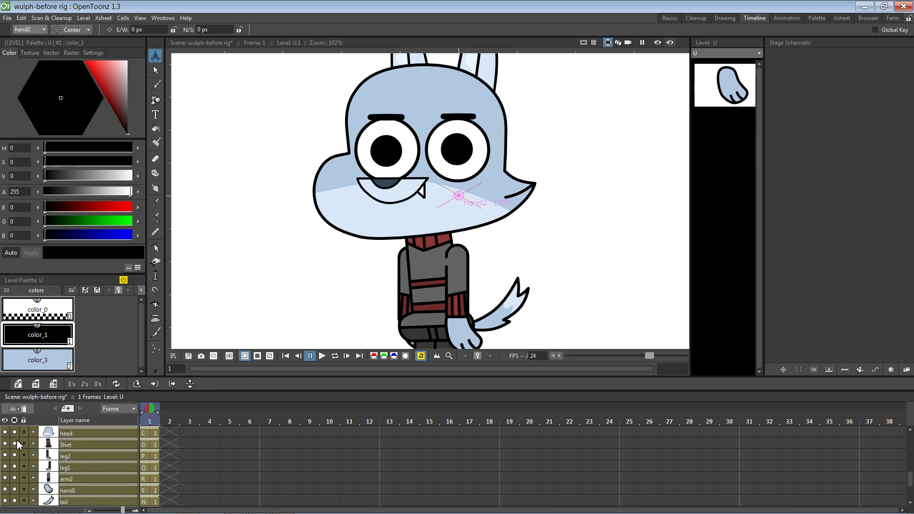
click(15, 443)
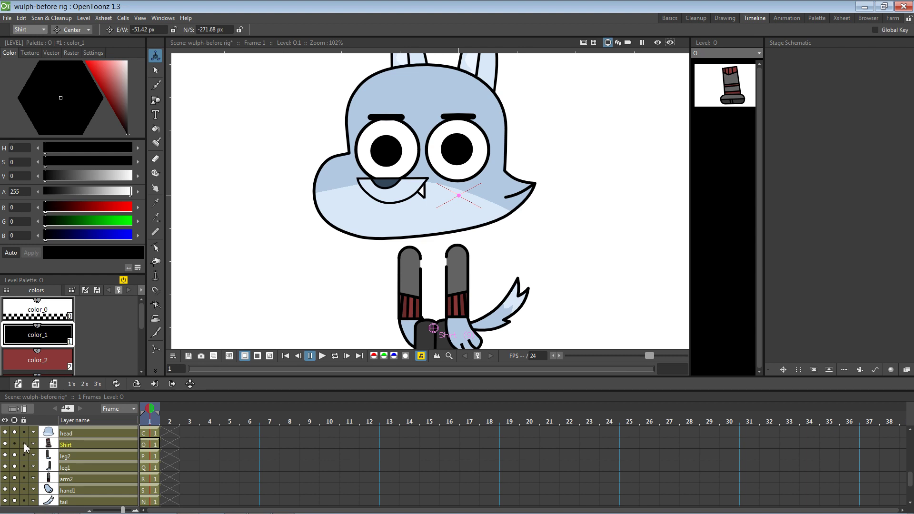
click(19, 457)
click(20, 464)
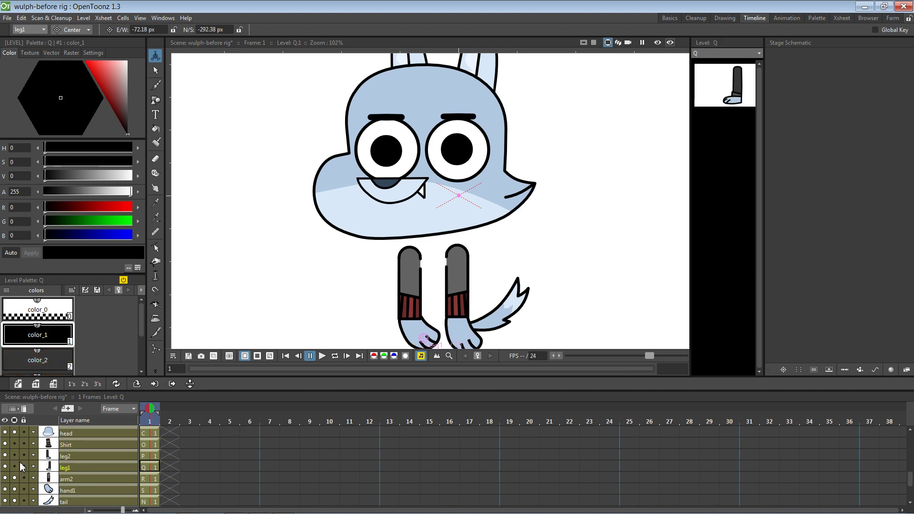
scroll(115, 467, up, 7)
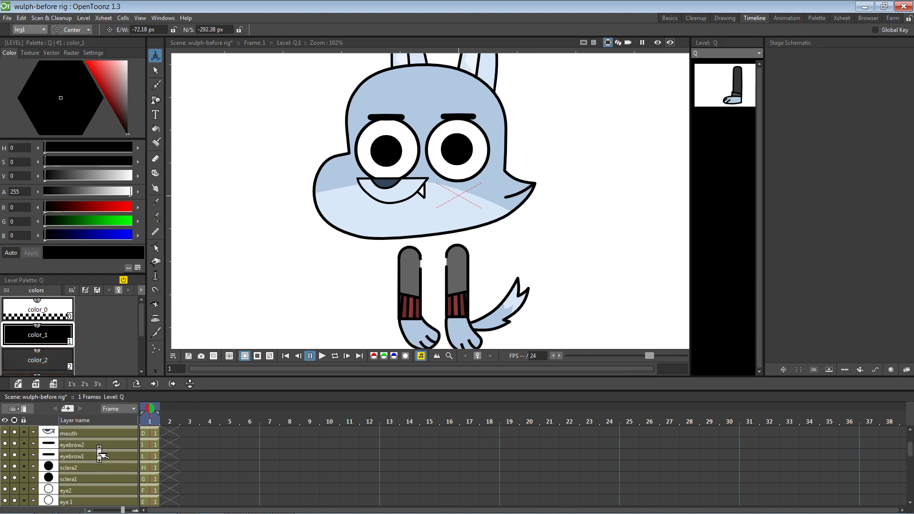
click(91, 444)
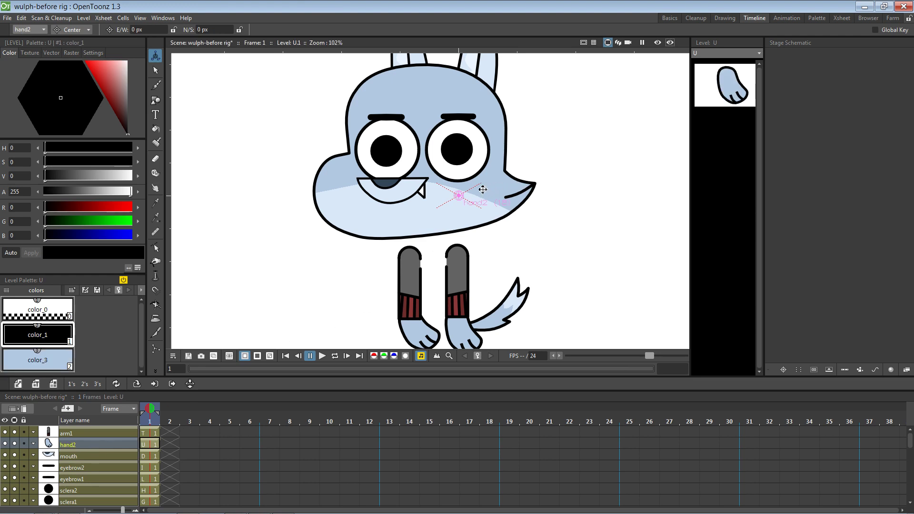
Place hand2's pivot at the right wrist (-3.84, -251.59 px) and arm1's at the shoulder (-1.97, -120.15 px).
mouse_move(461, 199)
mouse_down()
mouse_move(406, 251)
mouse_move(412, 261)
mouse_up()
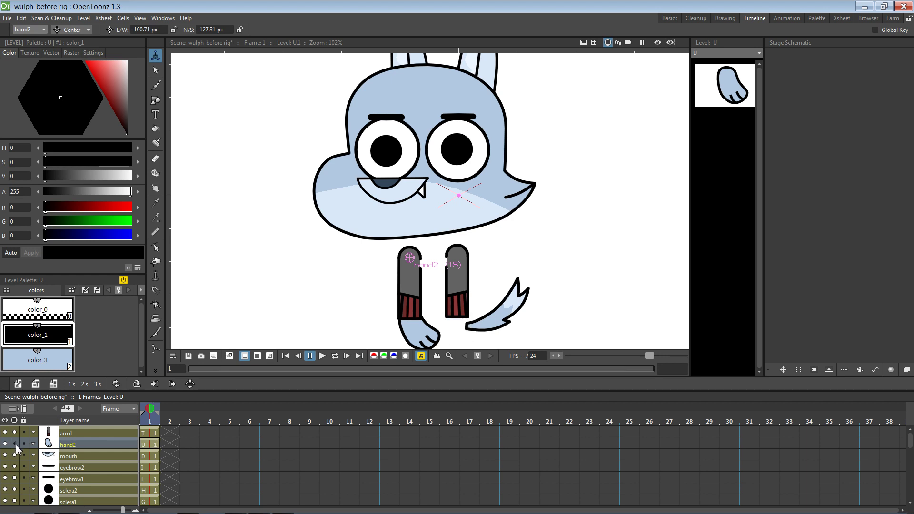
drag(410, 261, 460, 321)
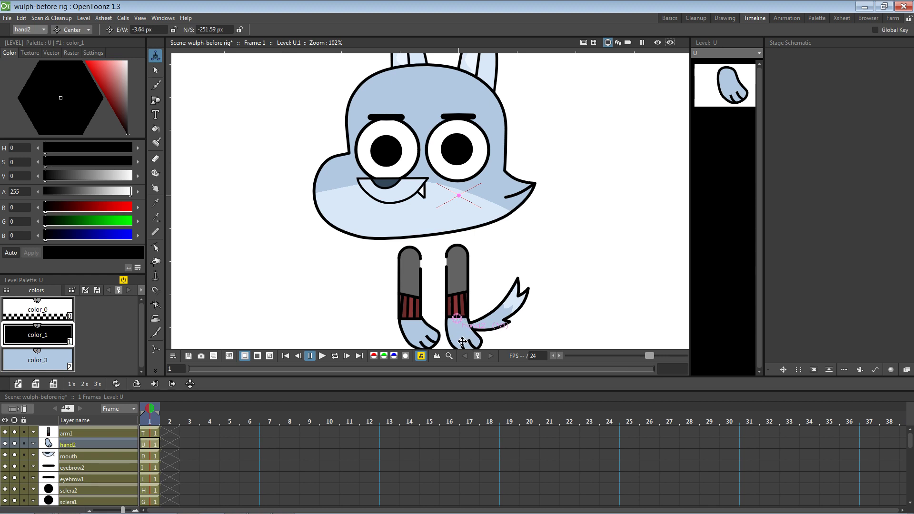
click(79, 435)
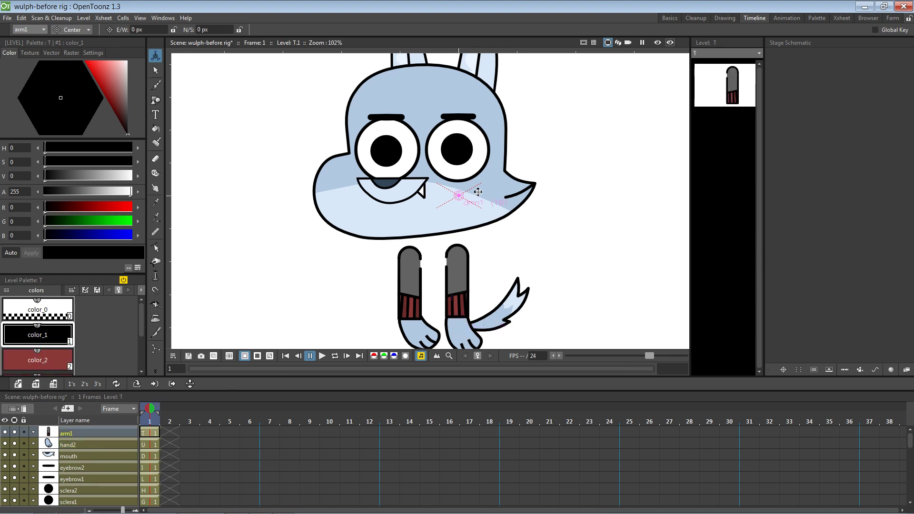
drag(458, 196, 458, 254)
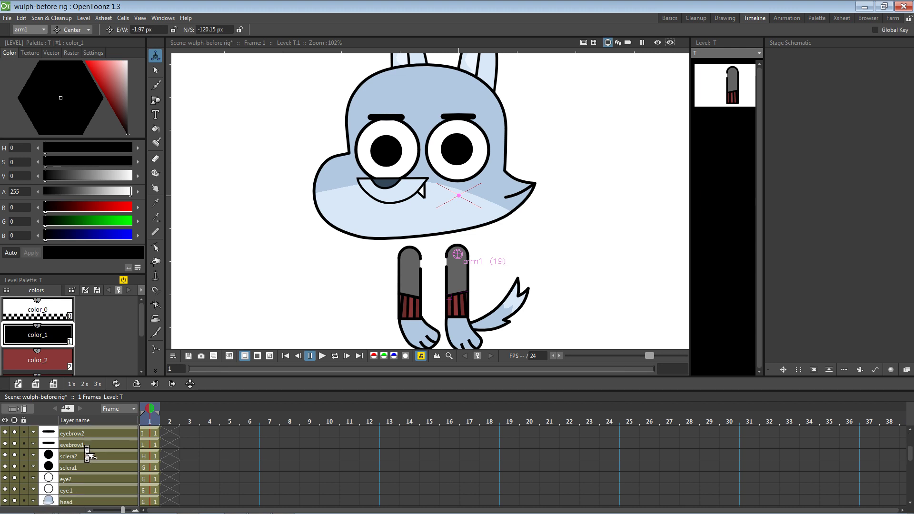
click(81, 444)
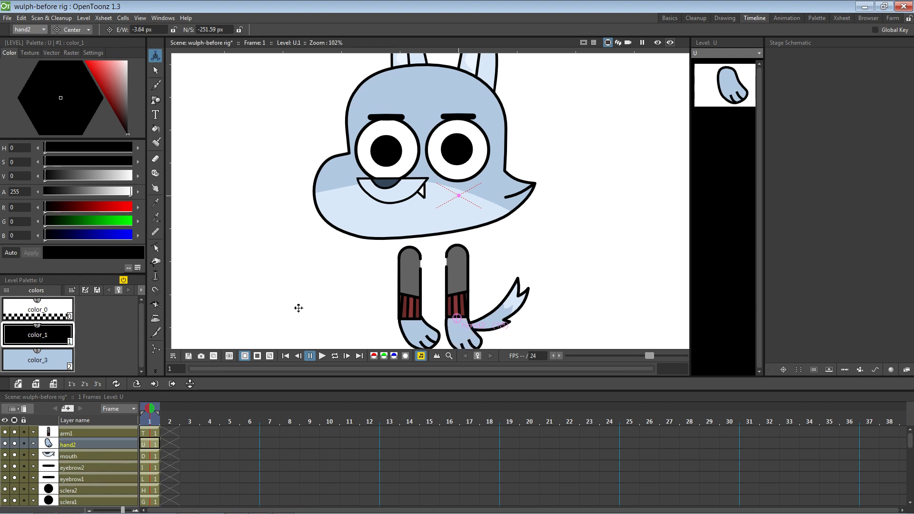
click(81, 433)
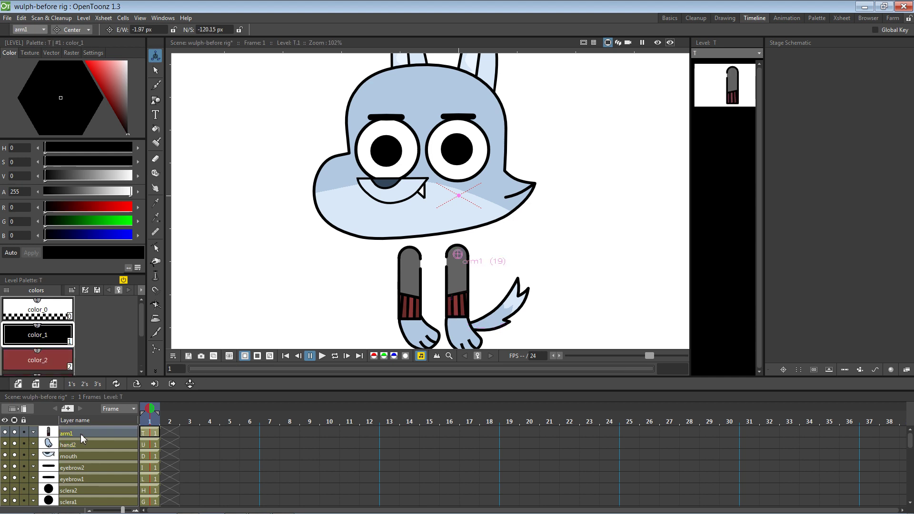
Rename the arm1 layer to arm21 and the arm2 layer to arm1.
click(14, 432)
click(15, 434)
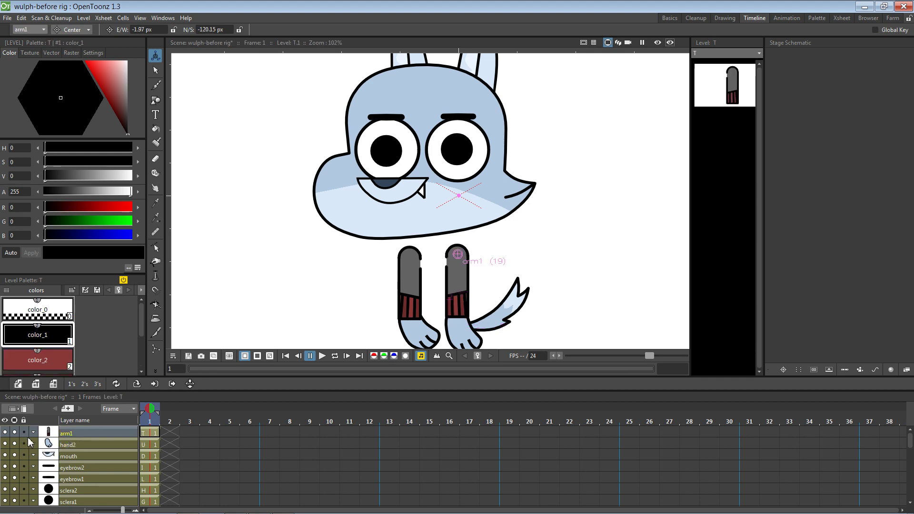
double_click(73, 433)
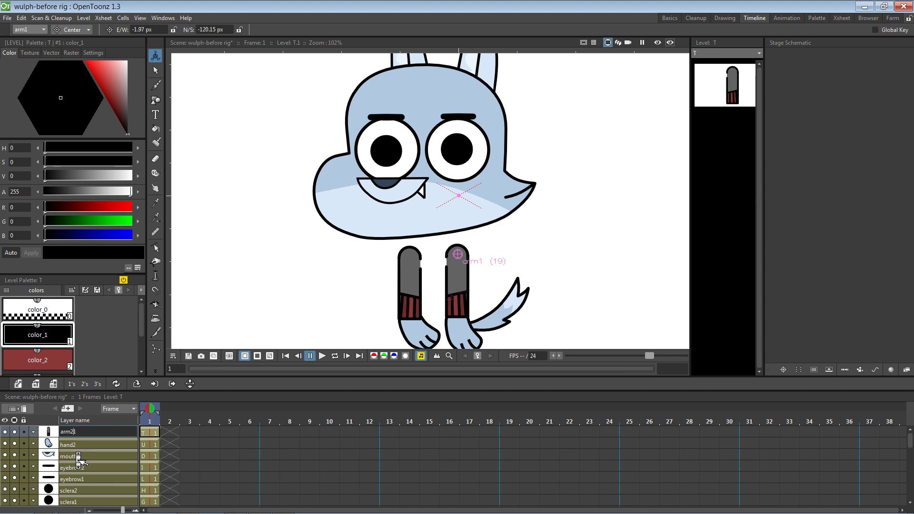
click(78, 452)
scroll(79, 458, down, 5)
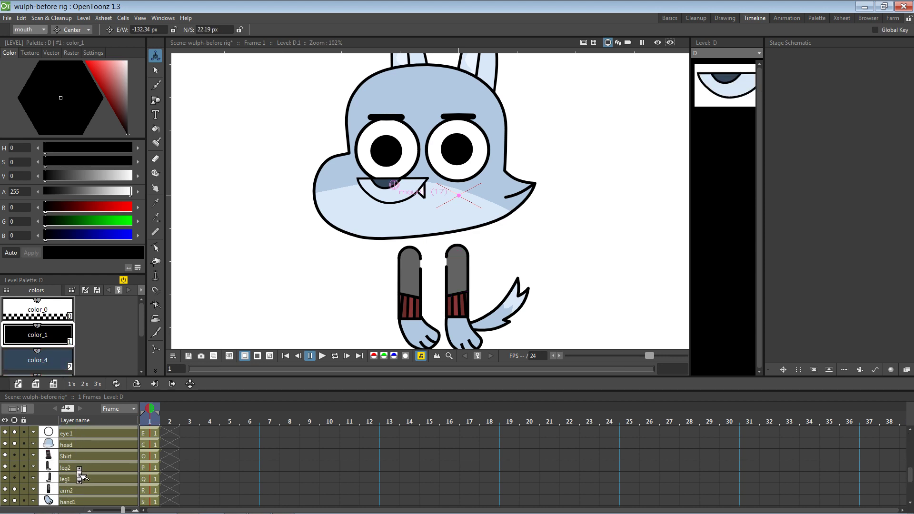
scroll(82, 484, down, 3)
double_click(69, 445)
drag(70, 445, 75, 445)
text(1)
key(Return)
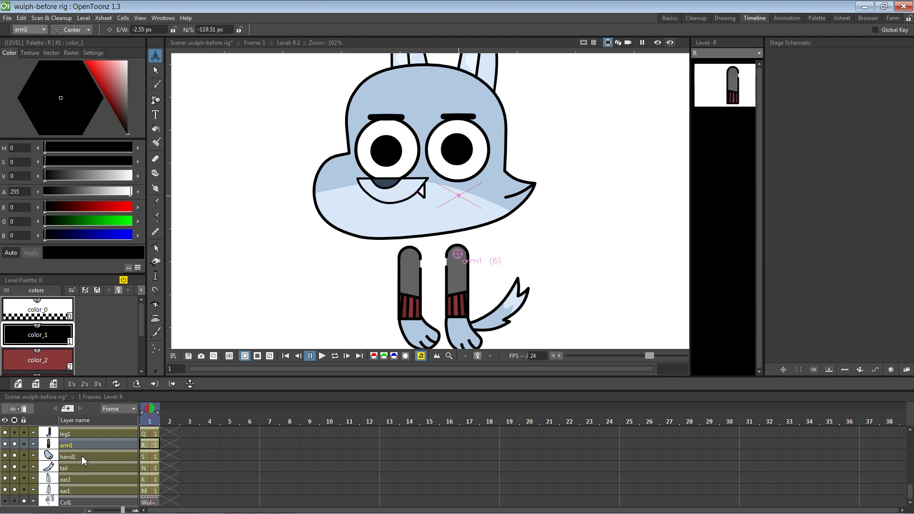
Rename arm21 to arm2 and nudge its pivot to about -3.22, -123.68 px.
scroll(79, 456, up, 6)
click(72, 434)
double_click(73, 435)
key(BackSpace)
key(Return)
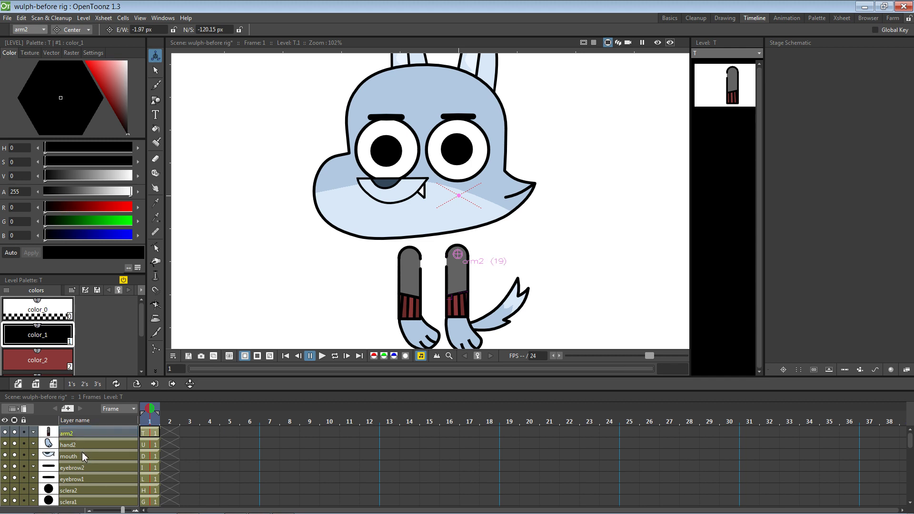
scroll(84, 457, down, 10)
scroll(91, 461, up, 10)
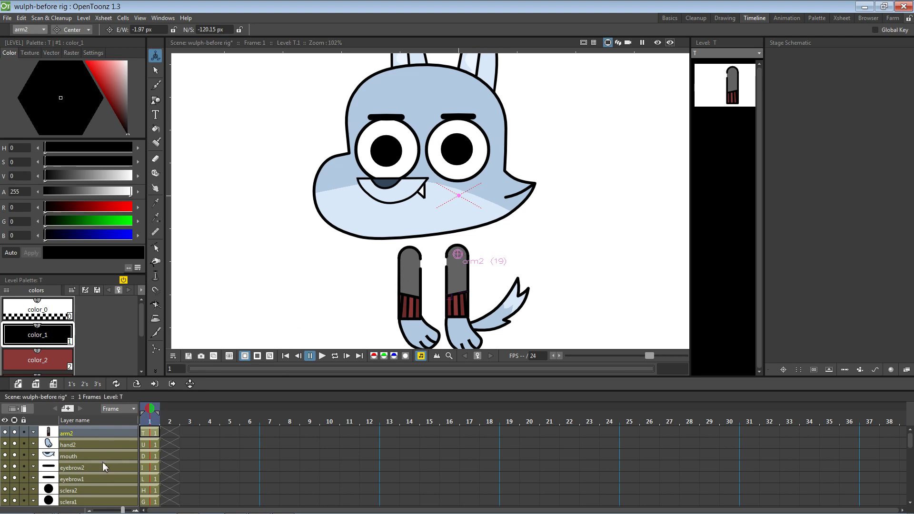
drag(461, 257, 460, 259)
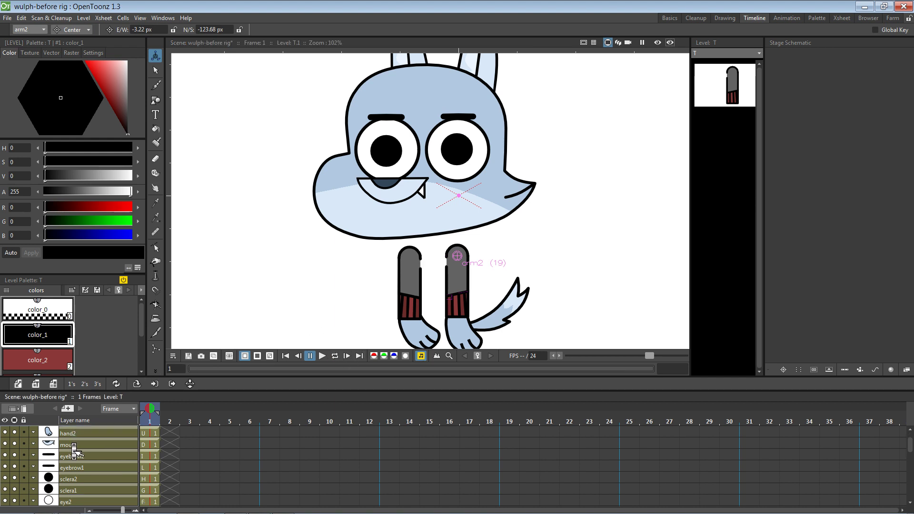
scroll(91, 472, down, 2)
scroll(91, 477, down, 2)
Move arm1's pivot onto the top of the left arm.
click(82, 482)
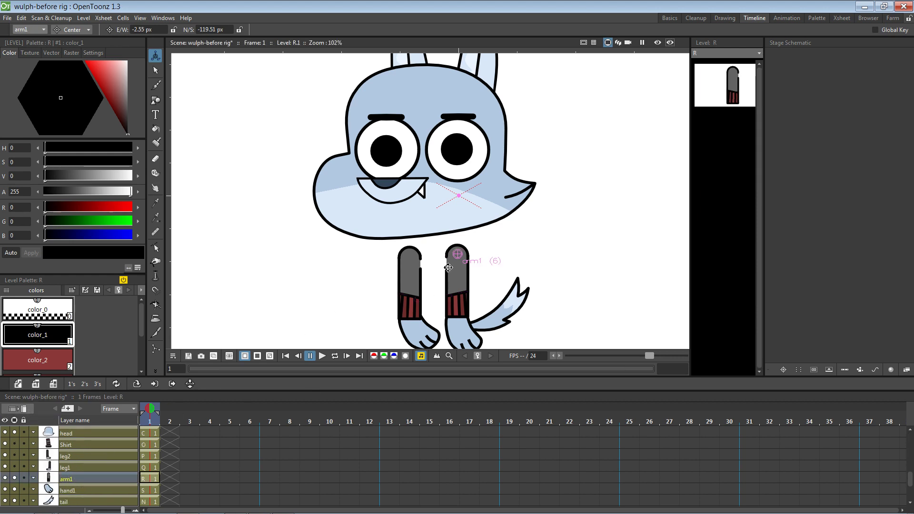
drag(458, 254, 410, 256)
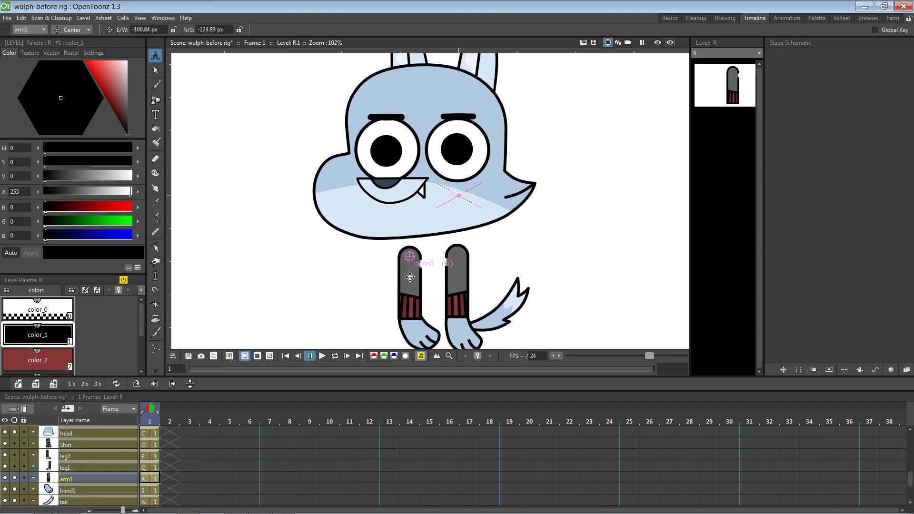
scroll(77, 493, down, 3)
Step through the ear1, ear2, tail, hand1 and arm1 layers, settling on hand1.
click(80, 491)
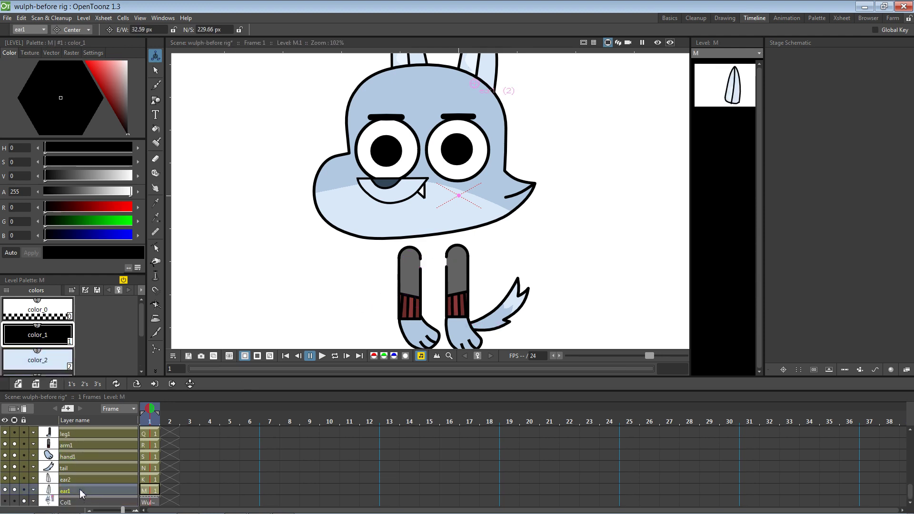
click(77, 475)
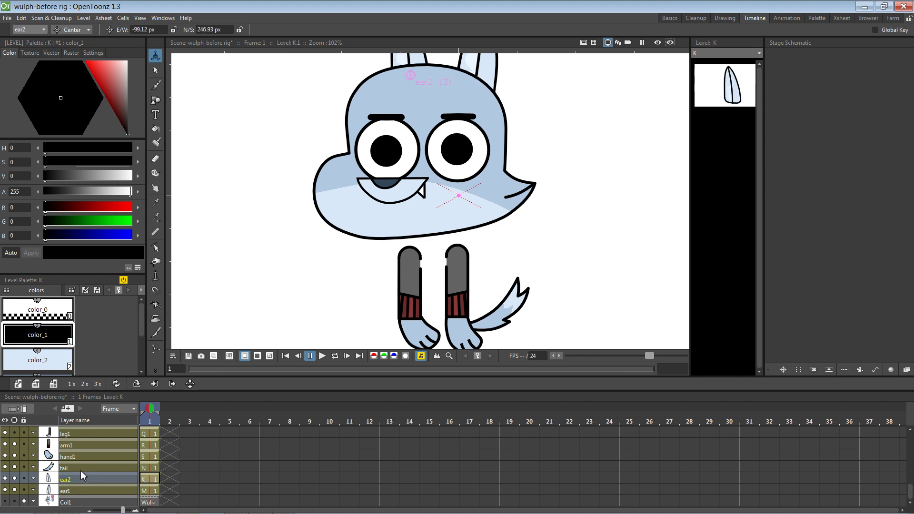
click(75, 468)
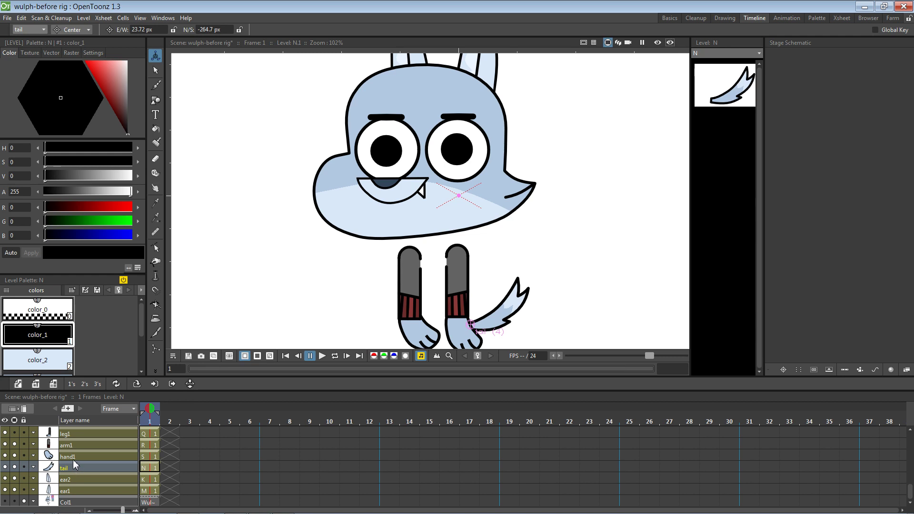
click(76, 456)
click(75, 445)
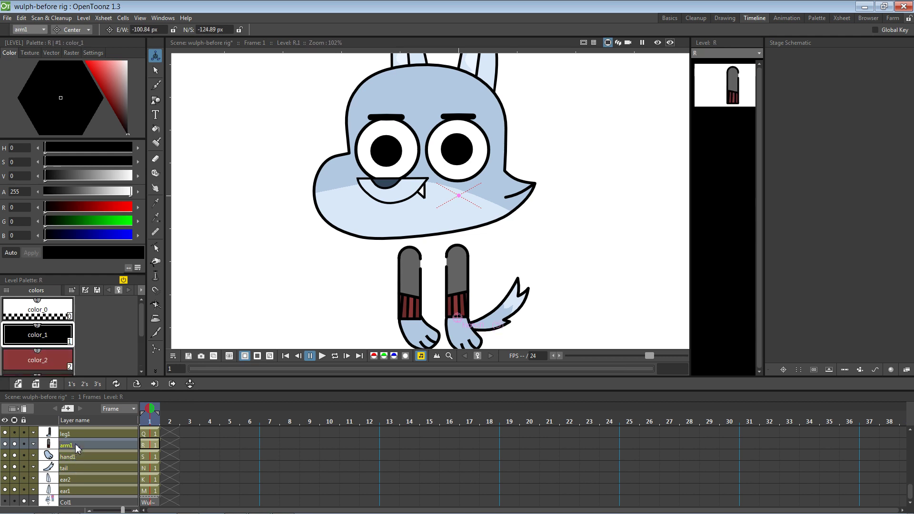
click(75, 457)
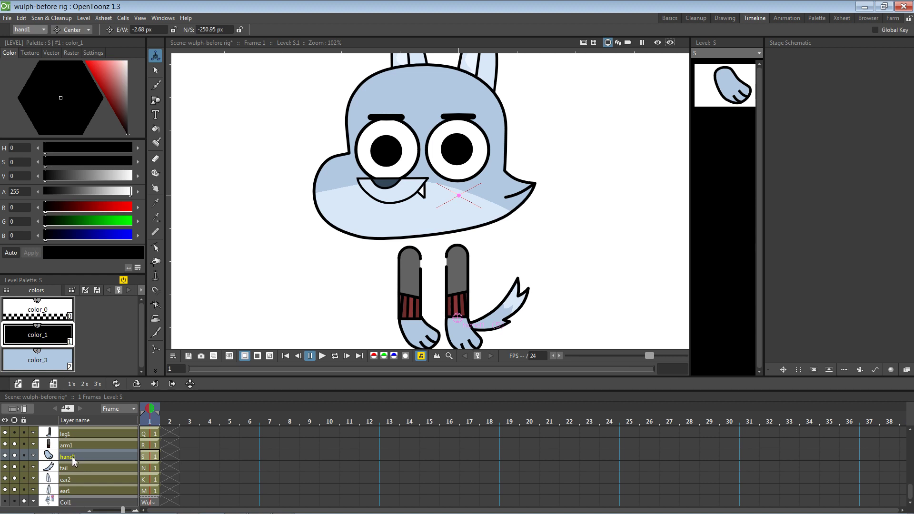
Move hand1's pivot from the right hand onto the left hand's wrist.
click(17, 454)
click(16, 454)
drag(457, 317, 412, 320)
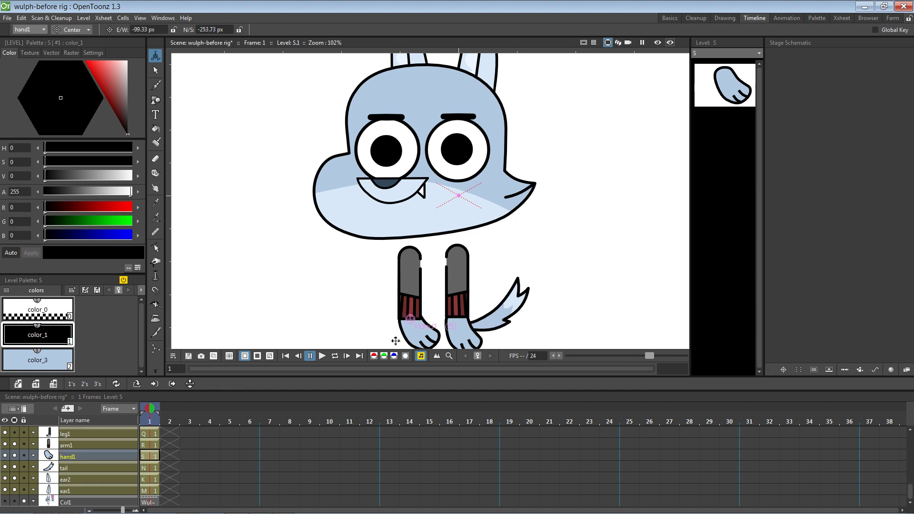
click(73, 446)
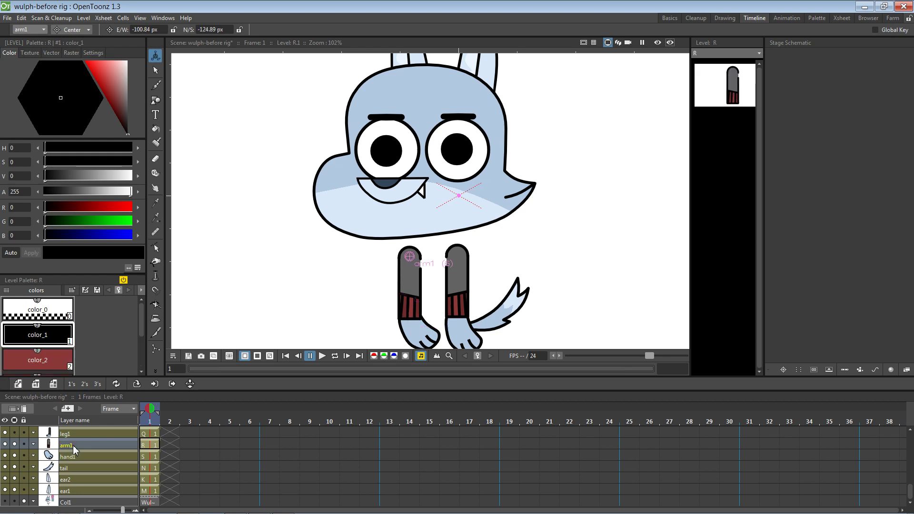
Bring the legs into view and make the hidden leg1 and leg2 drawings visible.
click(75, 435)
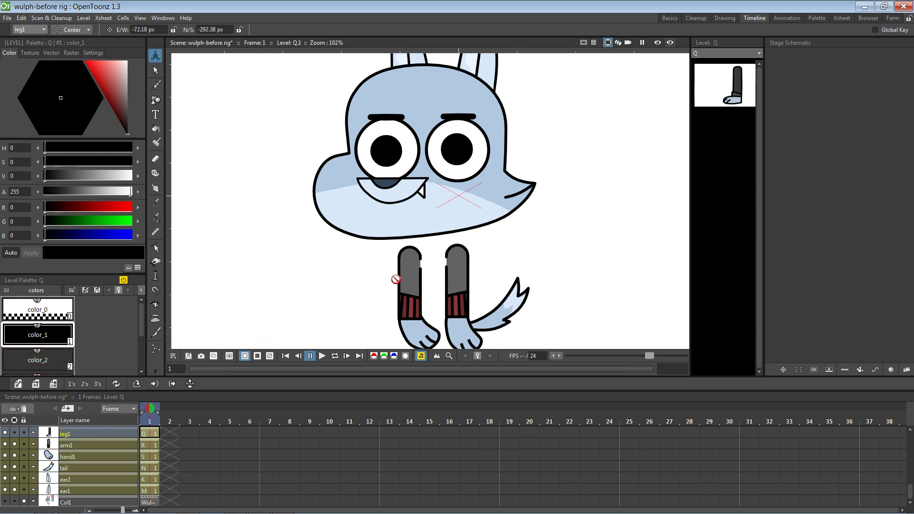
right_click(410, 258)
drag(372, 298, 363, 186)
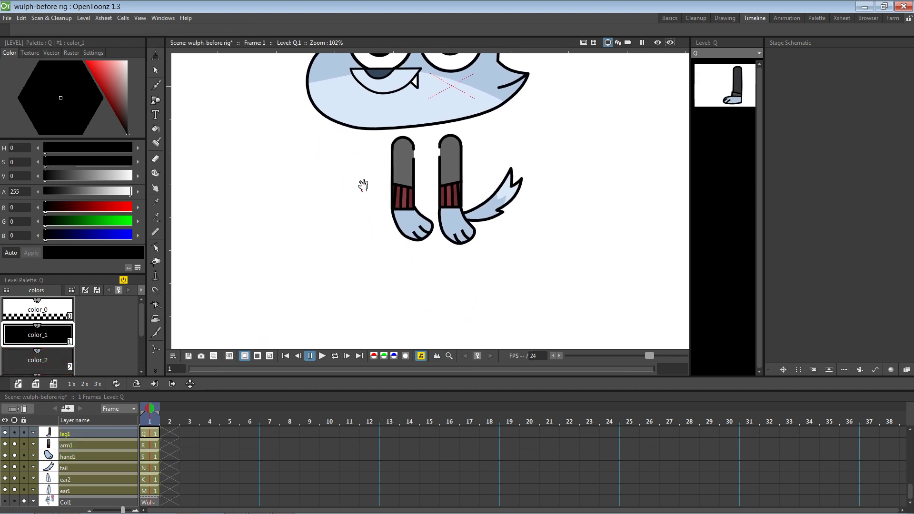
click(15, 433)
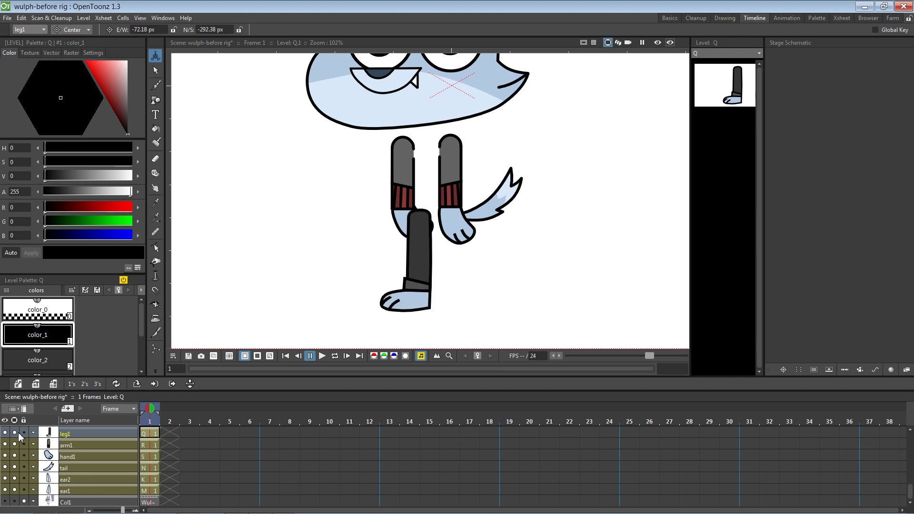
scroll(24, 442, up, 2)
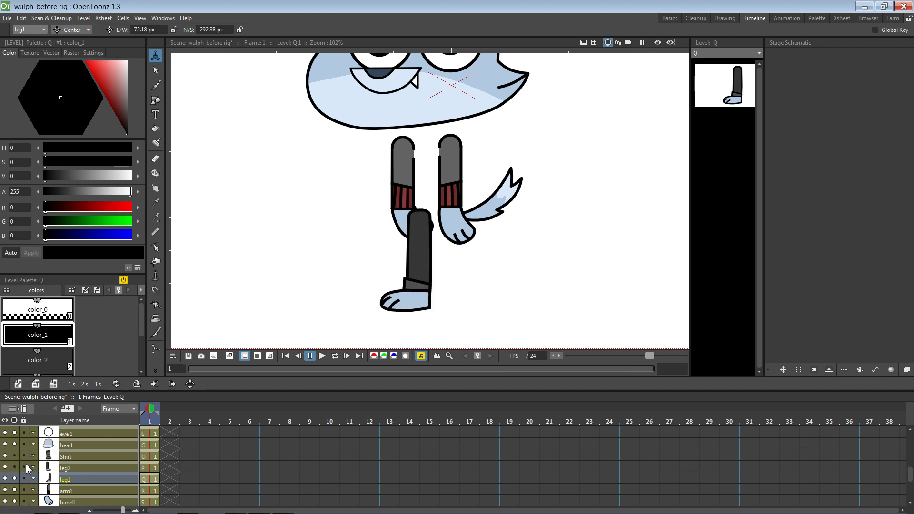
click(21, 469)
click(15, 468)
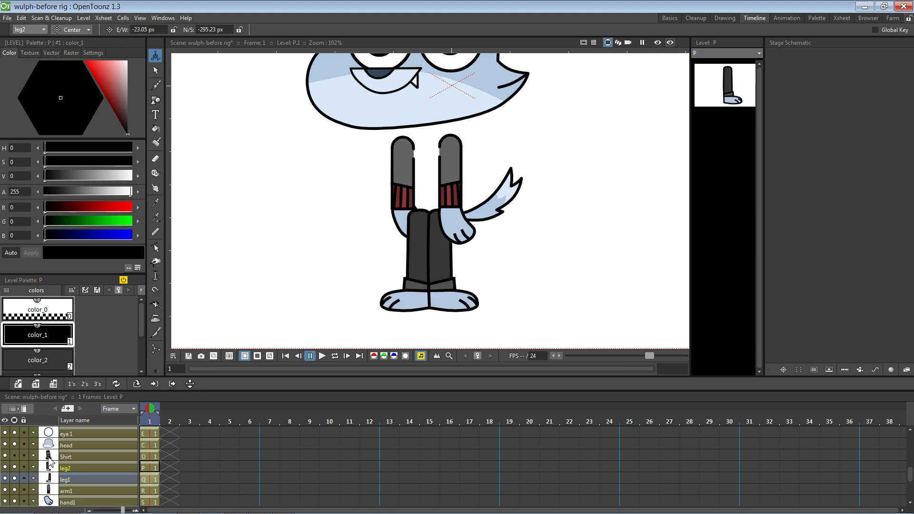
Raise the leg1 and leg2 pivots to the hips and make the Shirt visible again.
click(73, 468)
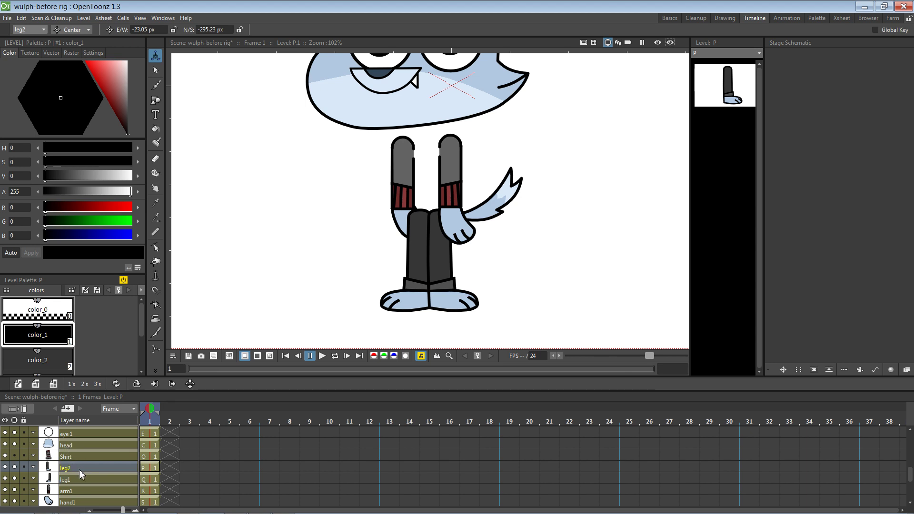
click(75, 479)
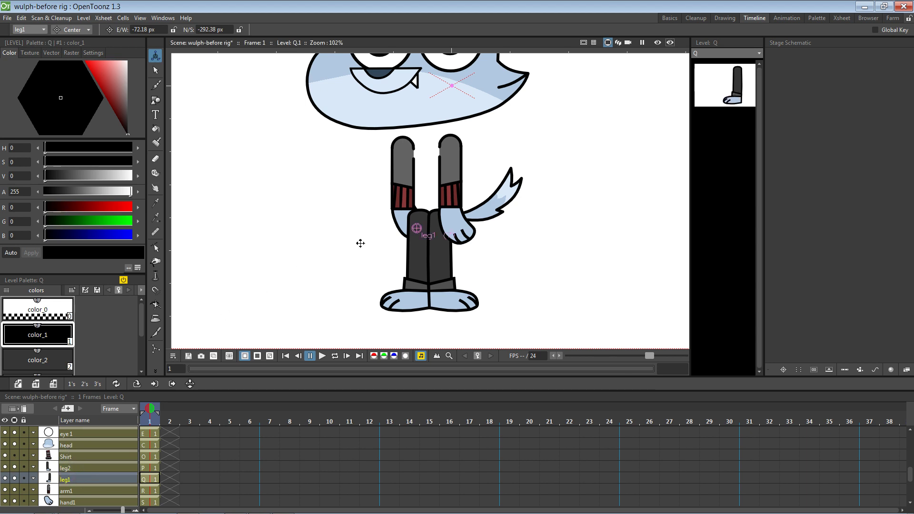
drag(417, 228, 419, 220)
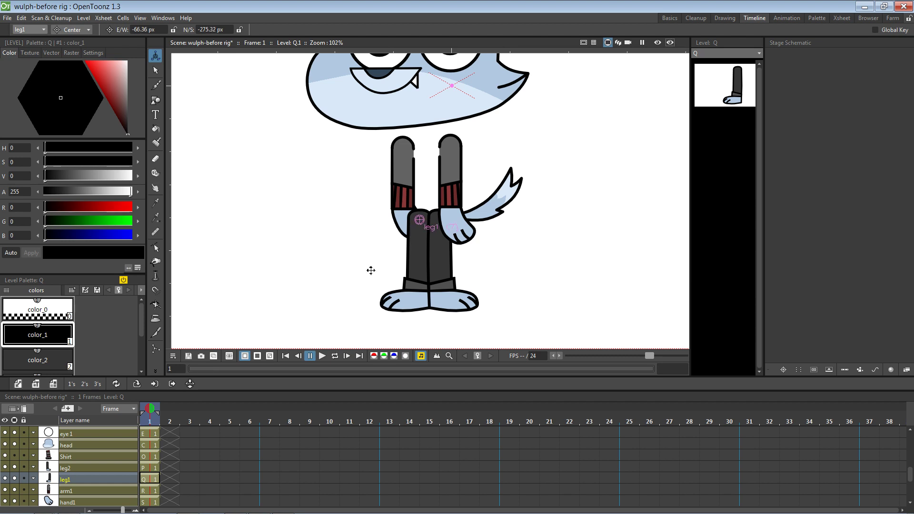
click(77, 468)
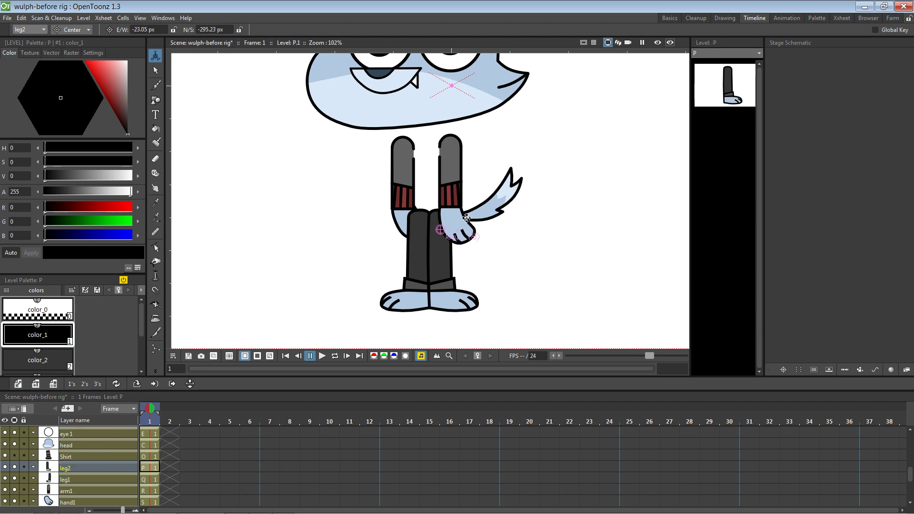
drag(440, 230, 441, 219)
click(77, 458)
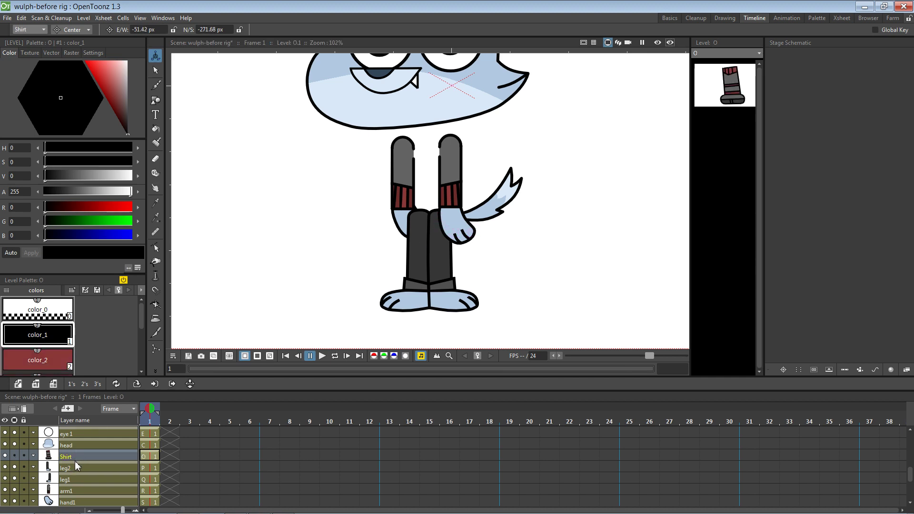
click(15, 455)
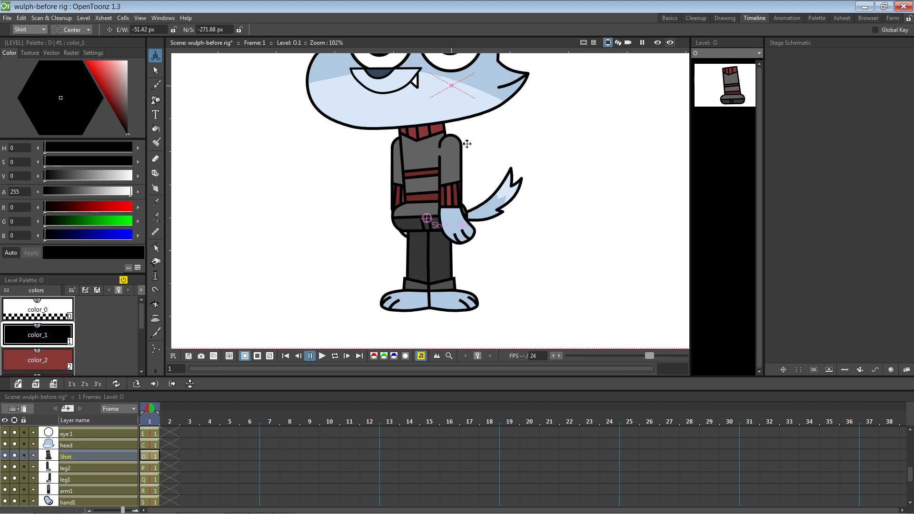
Step through the head, eye1, eye2, sclera1 and sclera2 layers.
click(81, 444)
scroll(402, 194, down, 5)
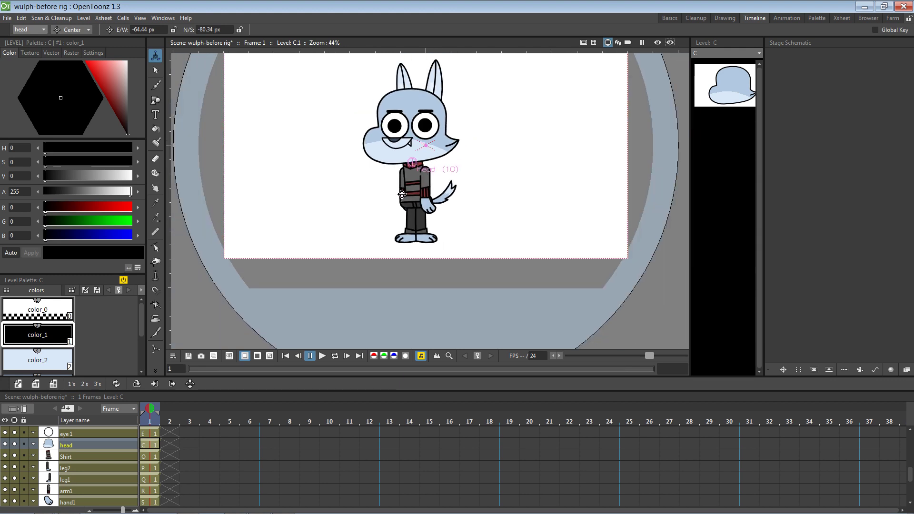
click(81, 433)
scroll(85, 434, up, 1)
scroll(85, 445, up, 2)
click(82, 457)
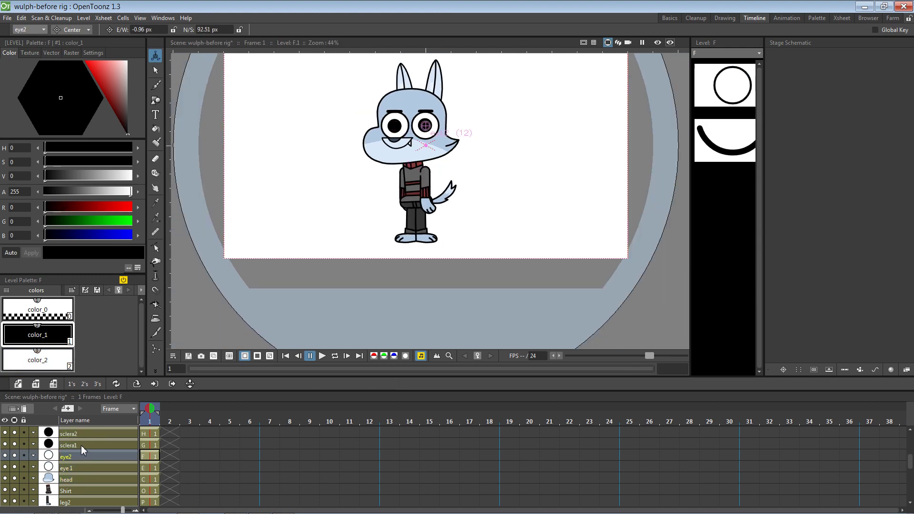
click(81, 445)
click(85, 435)
scroll(87, 436, up, 1)
scroll(79, 457, up, 1)
Rename sclera1 to 'iris1' and sclera2 to 'iris2'.
double_click(71, 467)
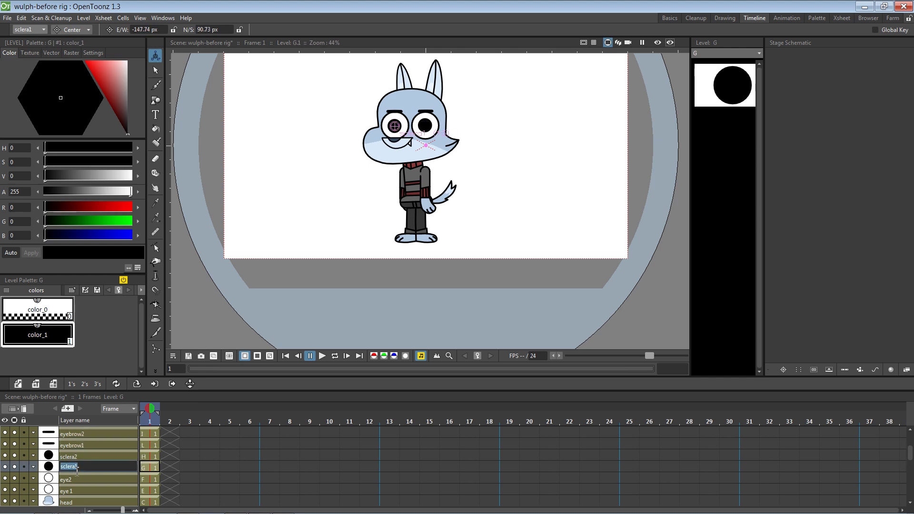
text(i)
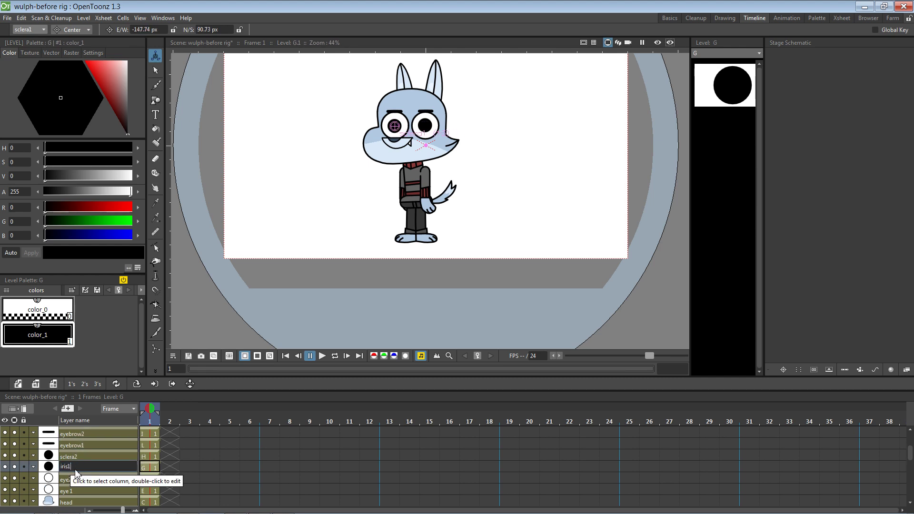
text(ris1)
key(Return)
double_click(73, 456)
text(iris2)
key(Return)
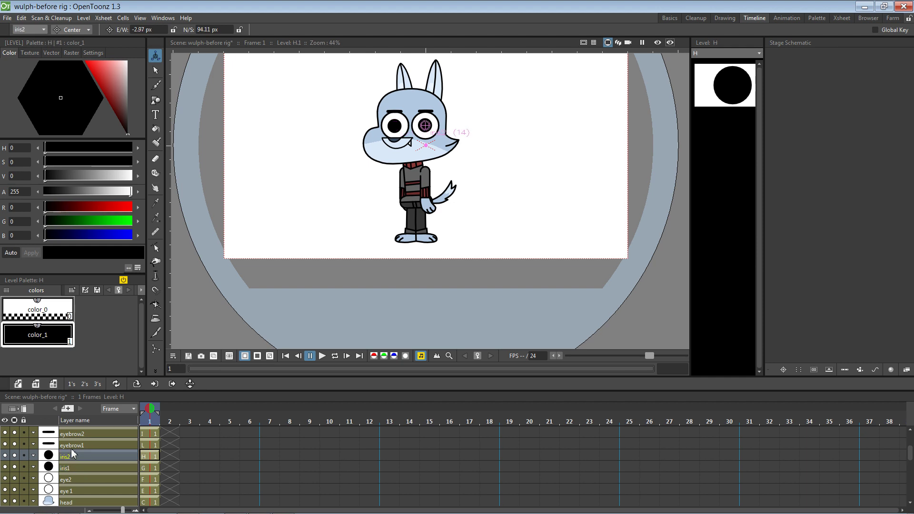
Check the eyebrow1, eyebrow2, mouth, hand2 and arm2 layers.
click(70, 446)
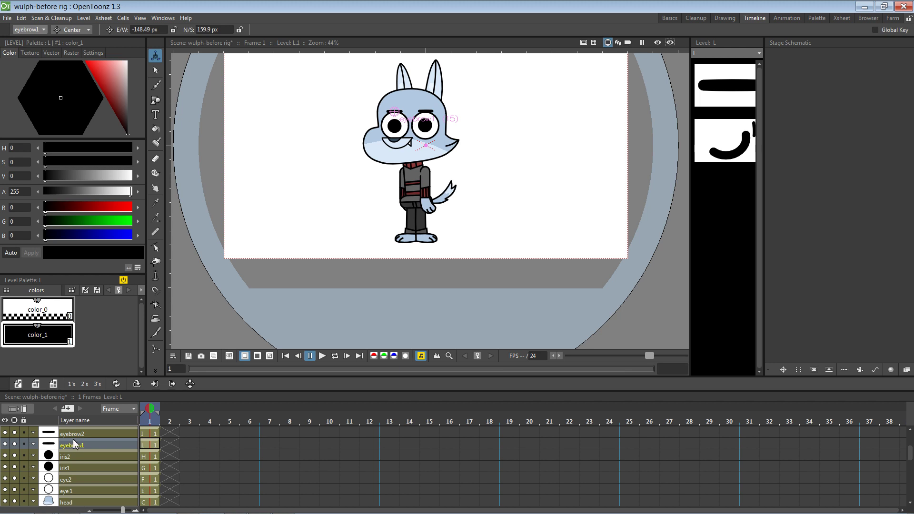
click(76, 434)
scroll(79, 436, up, 1)
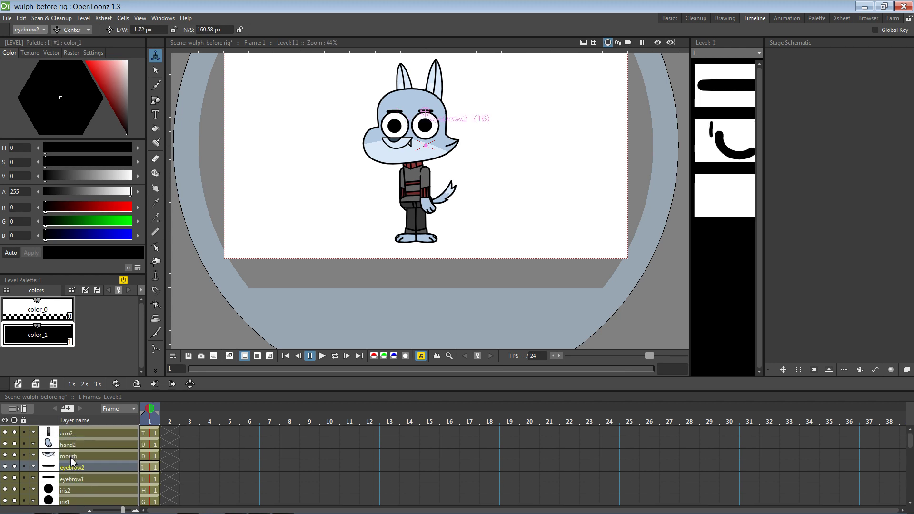
click(71, 458)
click(74, 445)
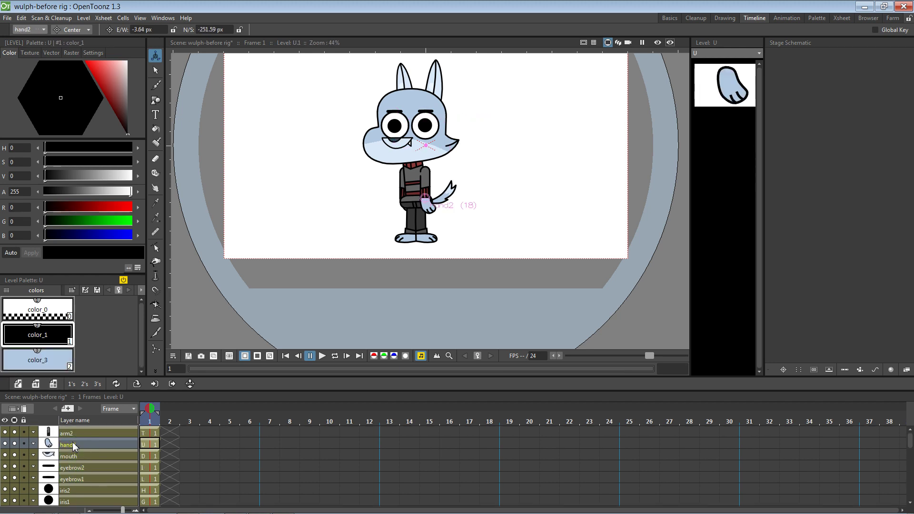
click(74, 433)
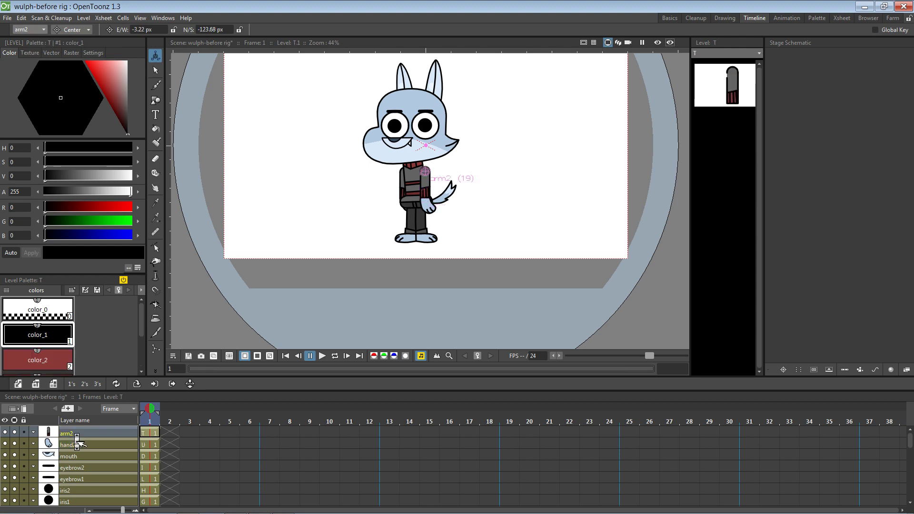
Save the scene and select the Shirt layer.
key(ctrl+s)
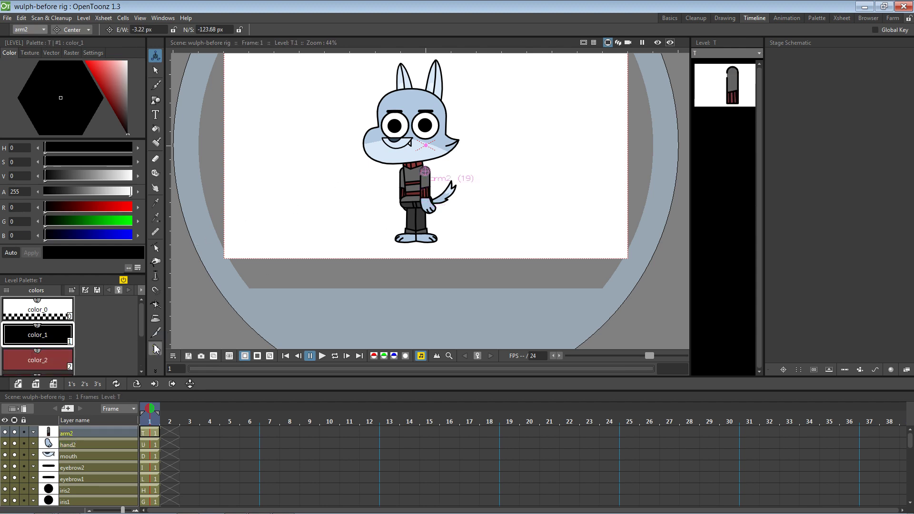
scroll(78, 455, down, 2)
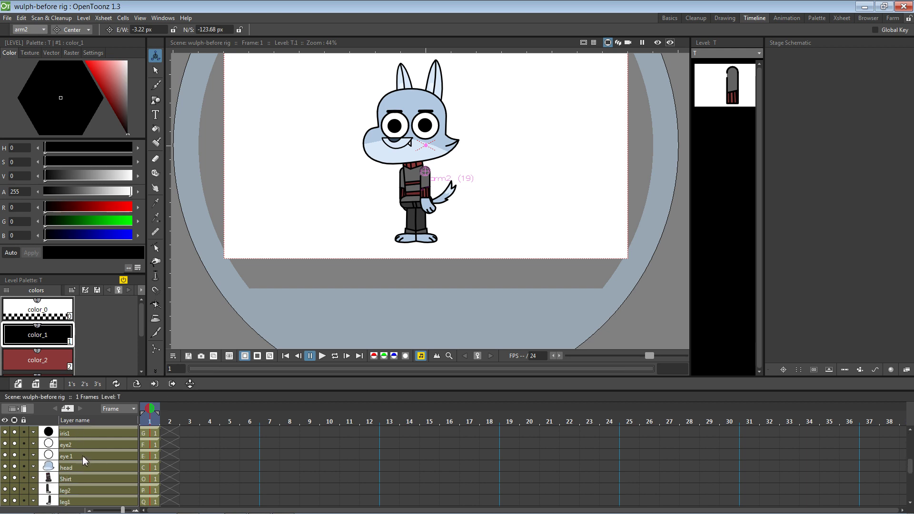
scroll(84, 458, down, 1)
click(85, 469)
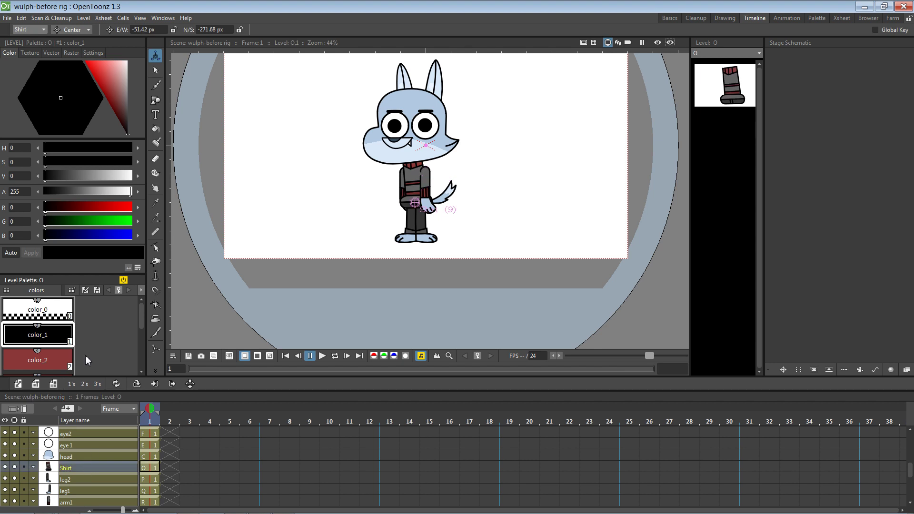
Switch the Animate tool to Position, test-move the Shirt with its parts, and undo.
click(85, 31)
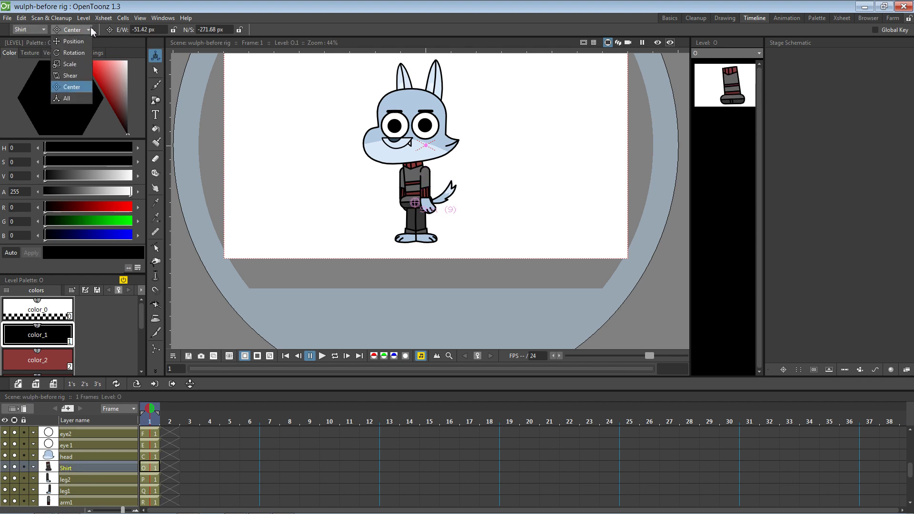
click(71, 35)
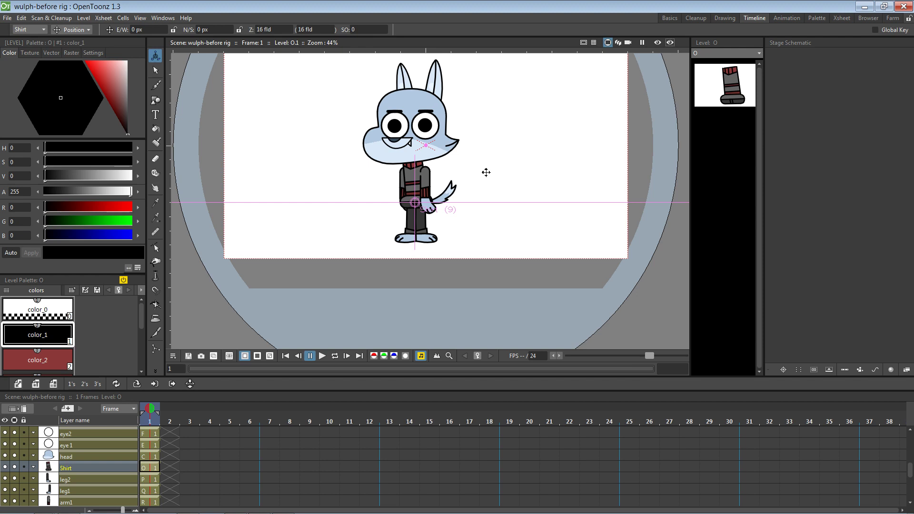
mouse_move(485, 173)
mouse_down()
mouse_move(490, 148)
mouse_move(486, 155)
mouse_up()
key(ctrl+z)
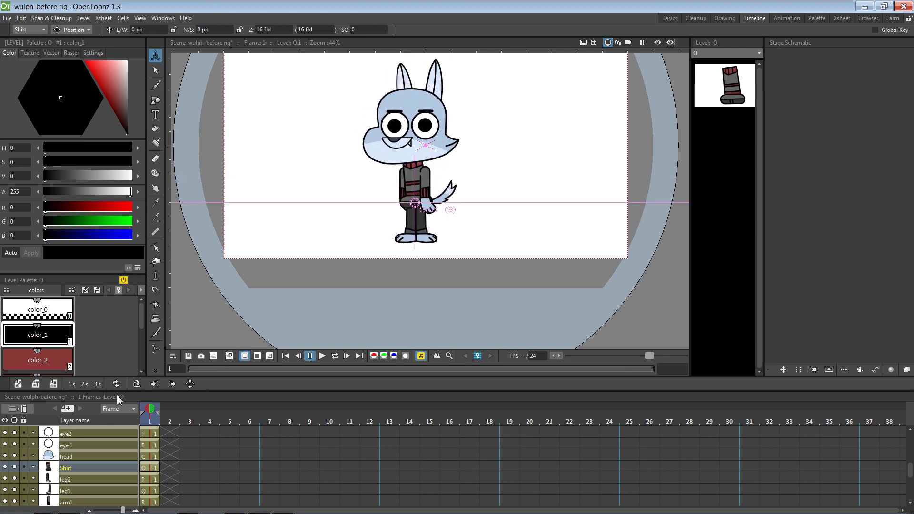
Test-move the head layer upward, then undo the move.
click(76, 457)
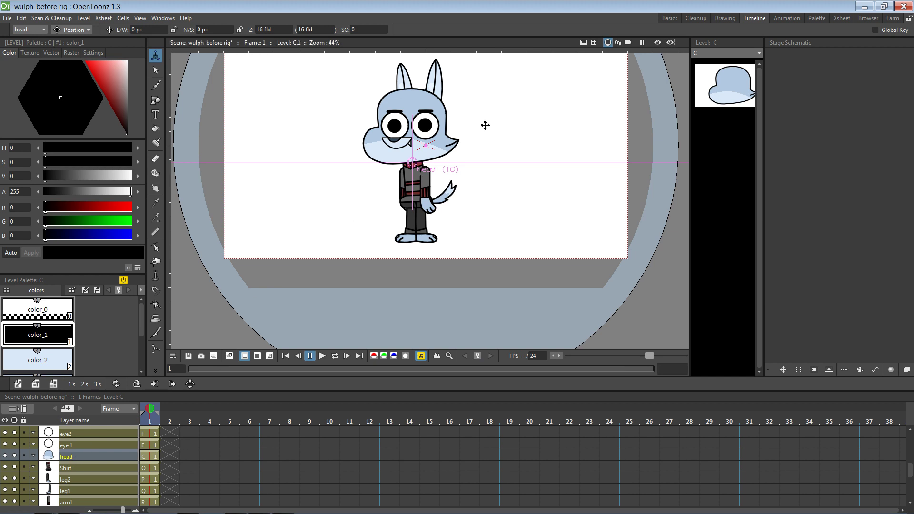
drag(471, 152, 482, 132)
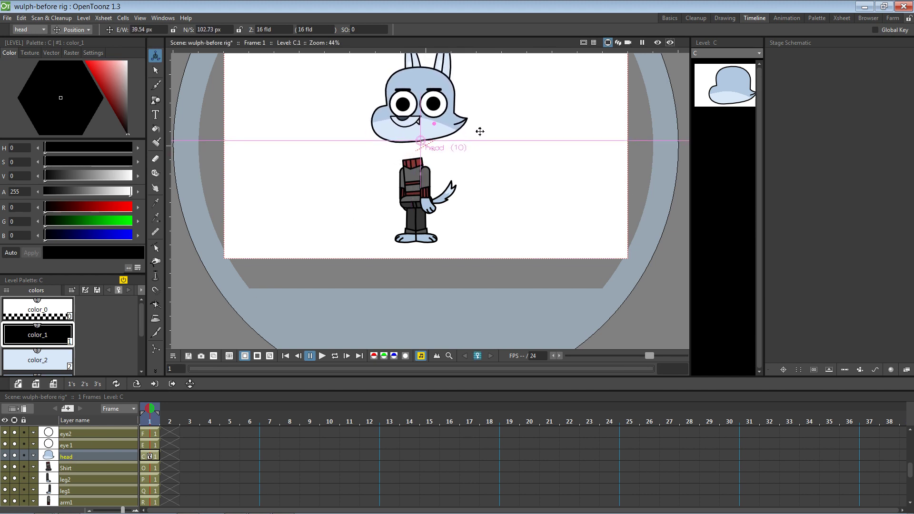
key(ctrl+z)
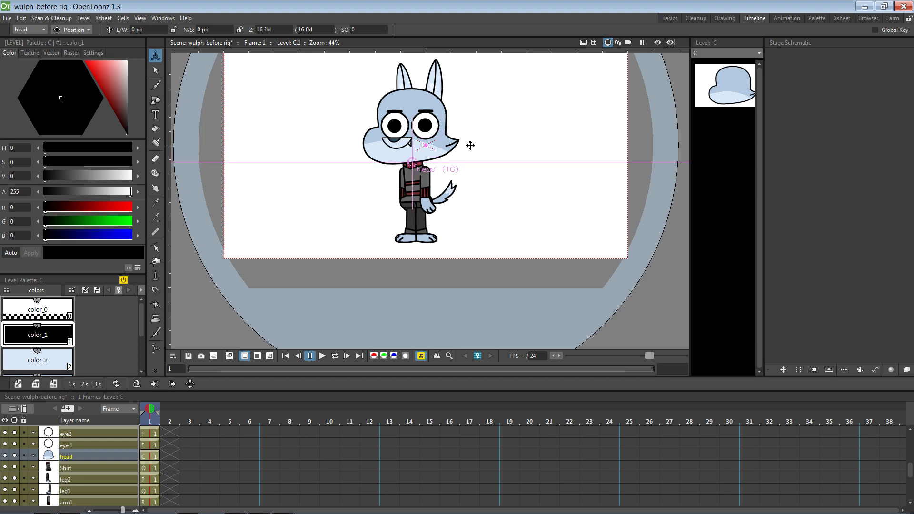
Switch the Animate tool to Rotation and tilt the head around its neck pivot.
click(84, 30)
click(85, 58)
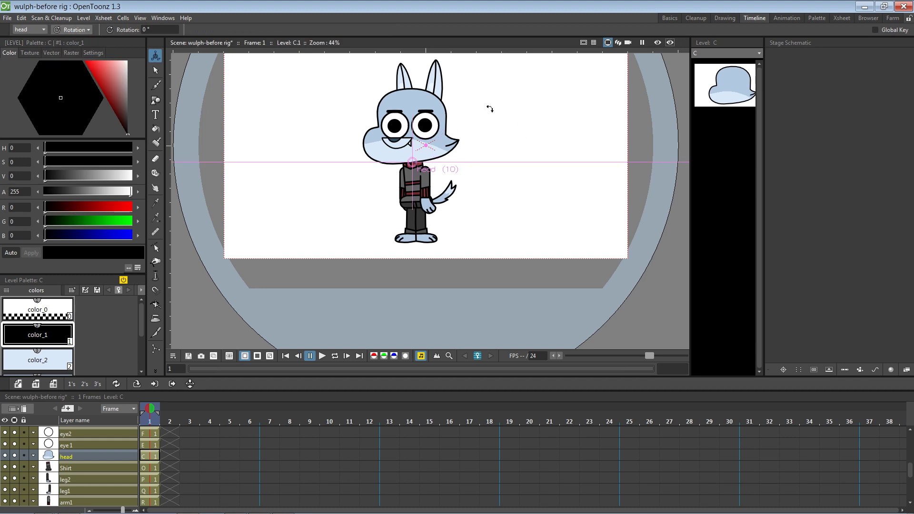
mouse_move(478, 110)
mouse_down()
mouse_move(490, 123)
mouse_move(474, 102)
mouse_move(481, 104)
mouse_up()
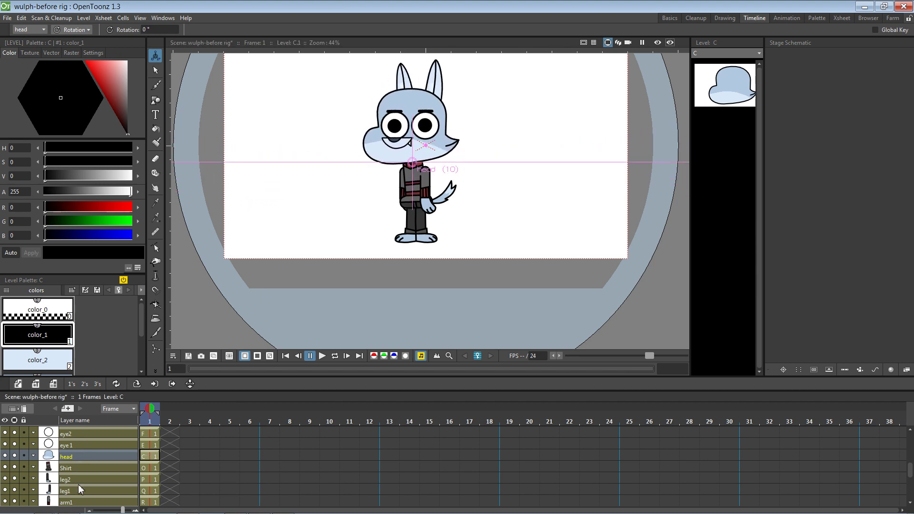
Select the tail layer and rotate it to test its base pivot.
scroll(94, 483, down, 3)
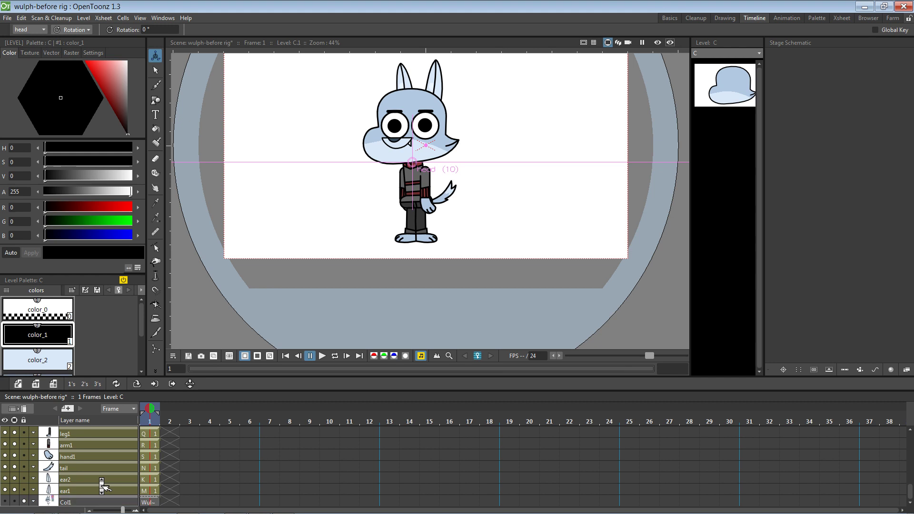
click(82, 469)
mouse_move(481, 178)
mouse_down()
mouse_move(488, 193)
mouse_move(479, 159)
mouse_move(481, 196)
mouse_move(476, 156)
mouse_move(473, 172)
mouse_up()
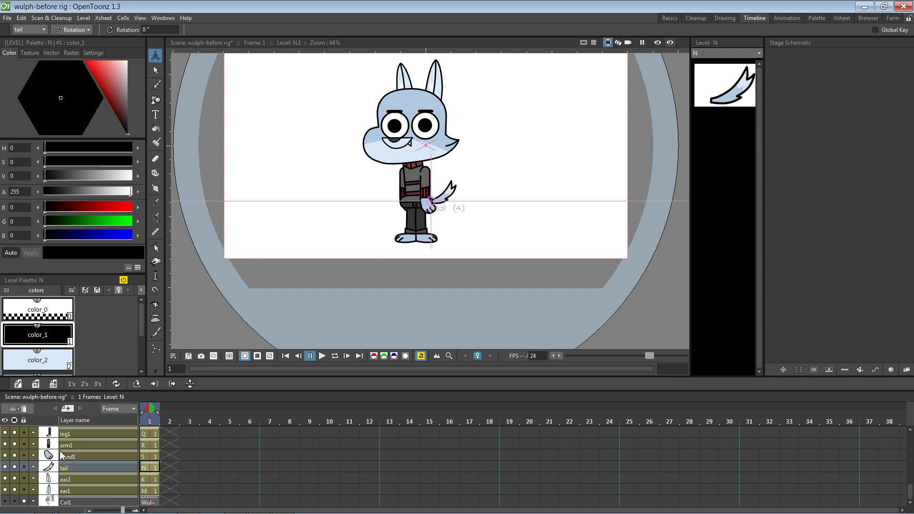
scroll(99, 464, up, 2)
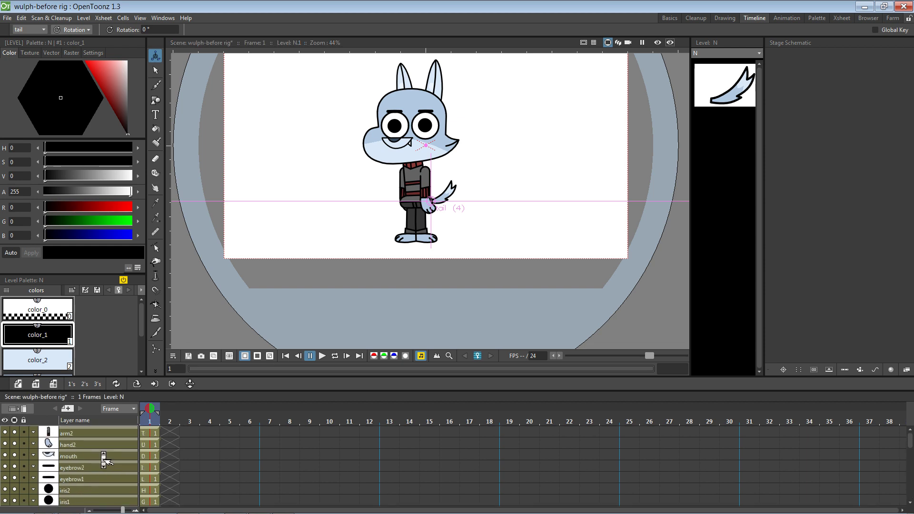
scroll(99, 464, up, 8)
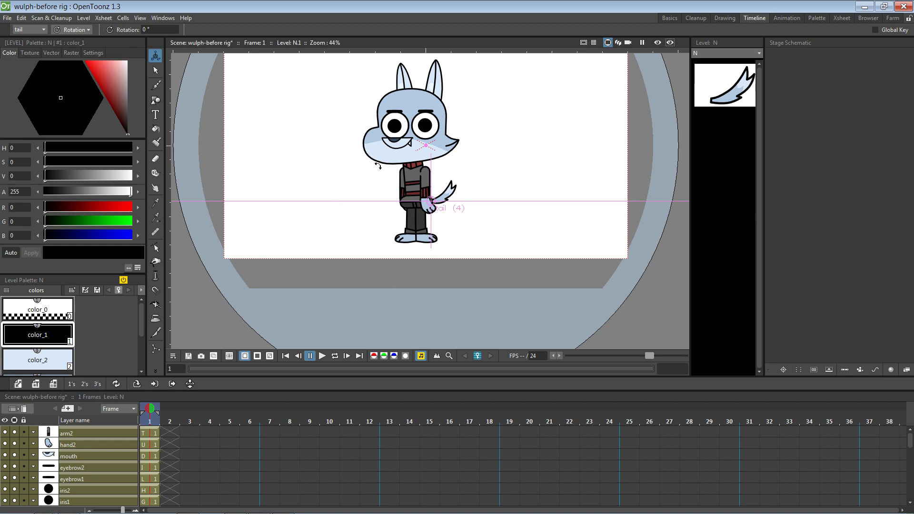
scroll(83, 452, down, 3)
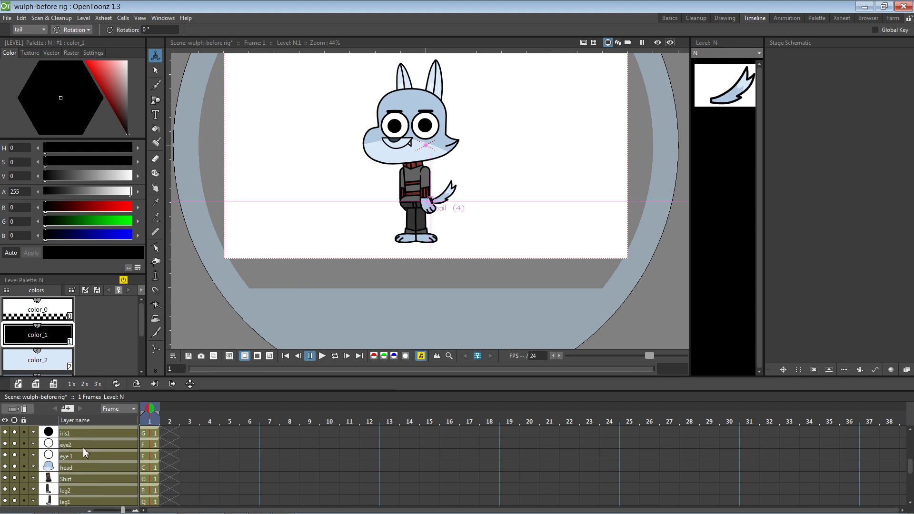
scroll(83, 450, down, 3)
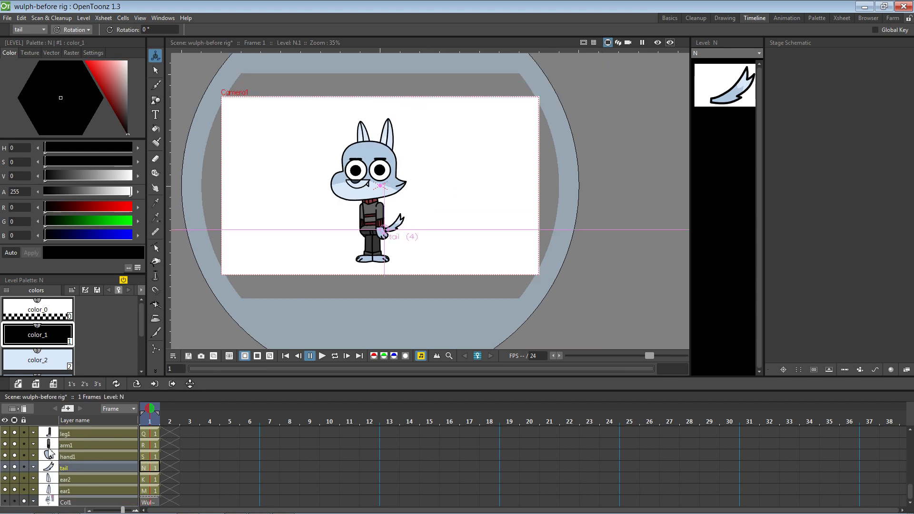
Select the ear1 layer, then the eye1 layer.
click(84, 491)
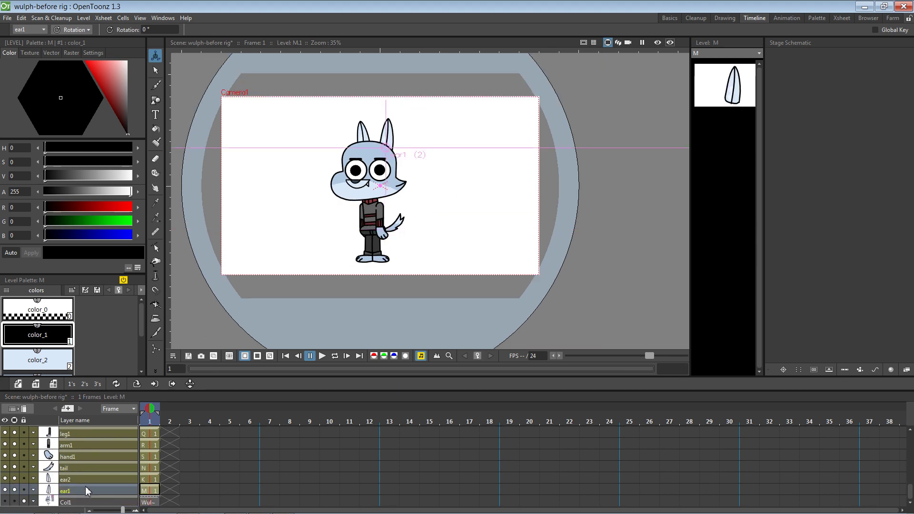
scroll(85, 486, up, 3)
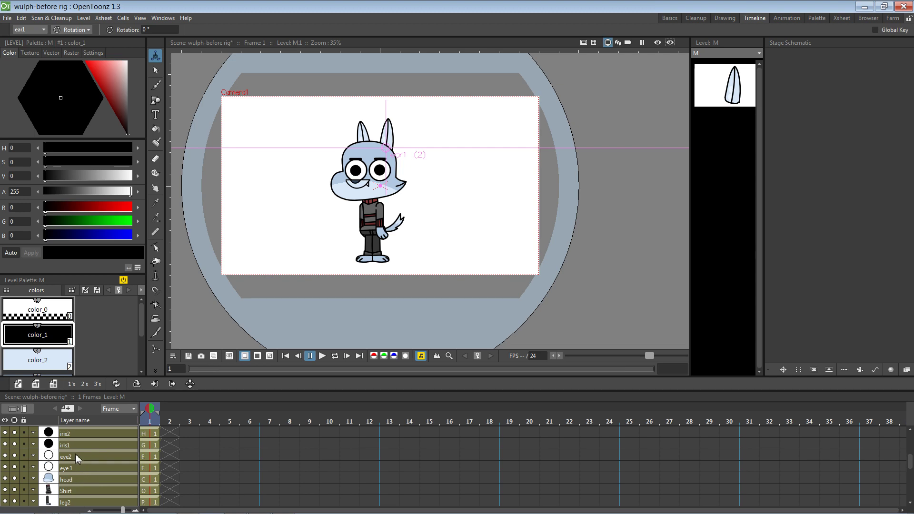
click(75, 466)
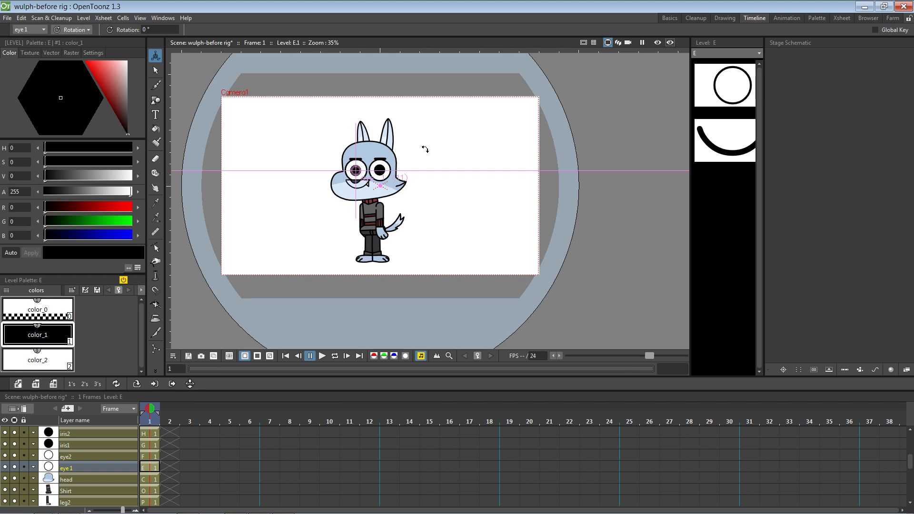
View eye1's curved-lid and circle drawings, then return to the scene at frame 1.
click(170, 422)
click(150, 423)
click(723, 143)
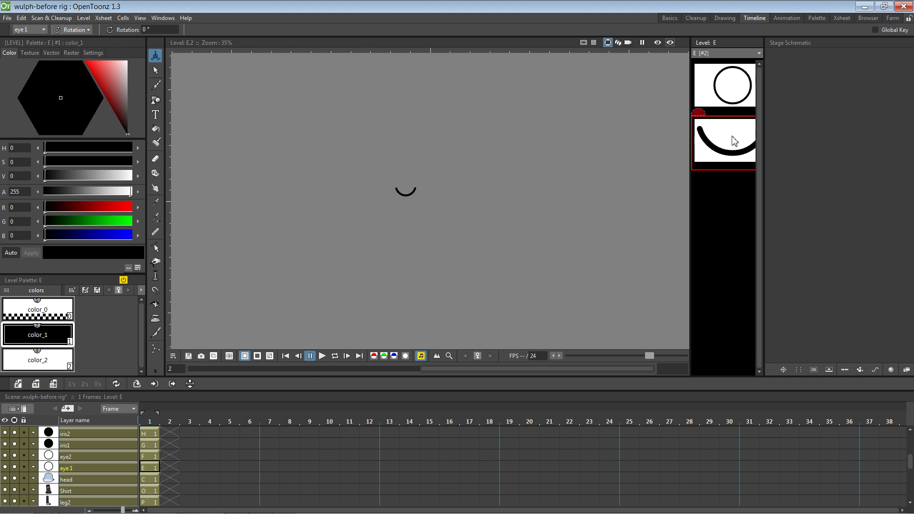
click(736, 96)
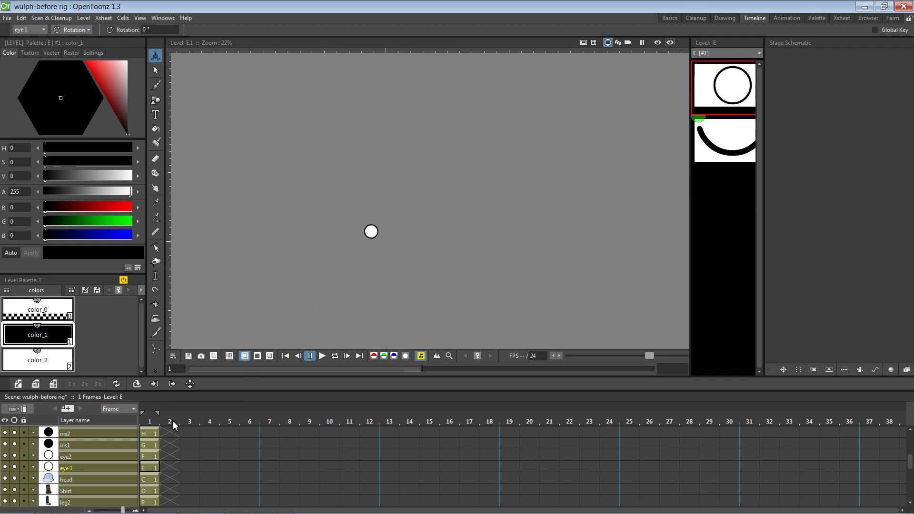
click(151, 423)
click(724, 140)
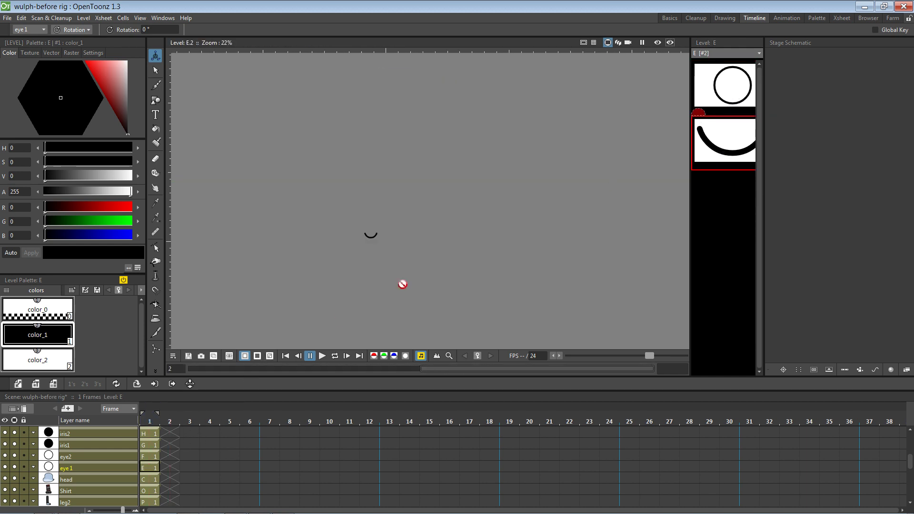
click(143, 423)
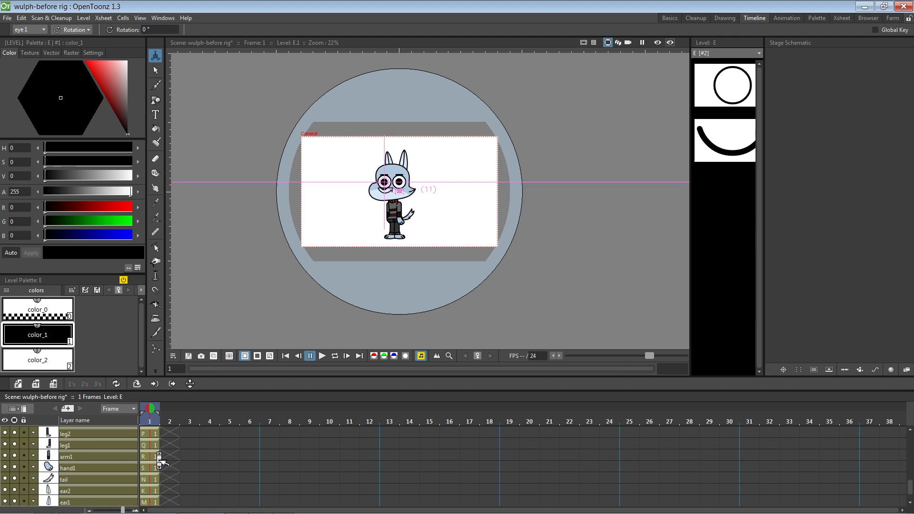
Zoom and pan the view to centre the wolf's head.
scroll(145, 474, down, 1)
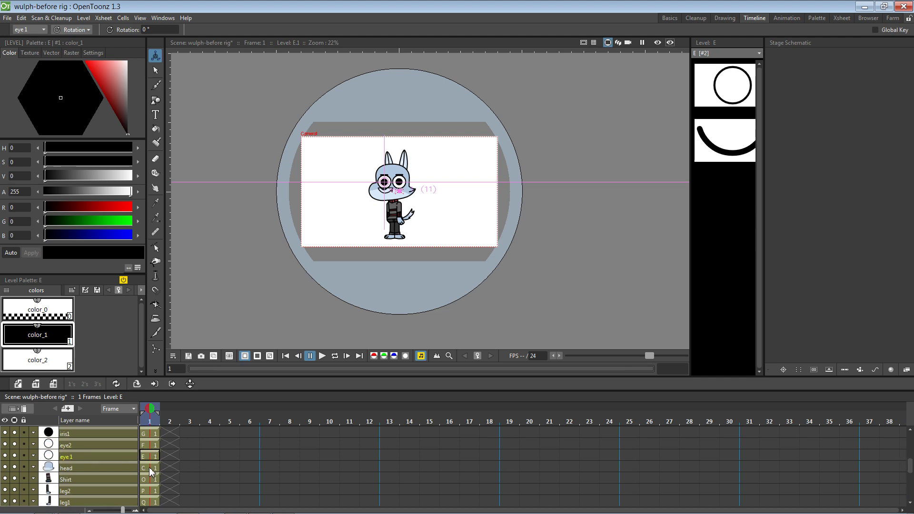
scroll(431, 187, up, 4)
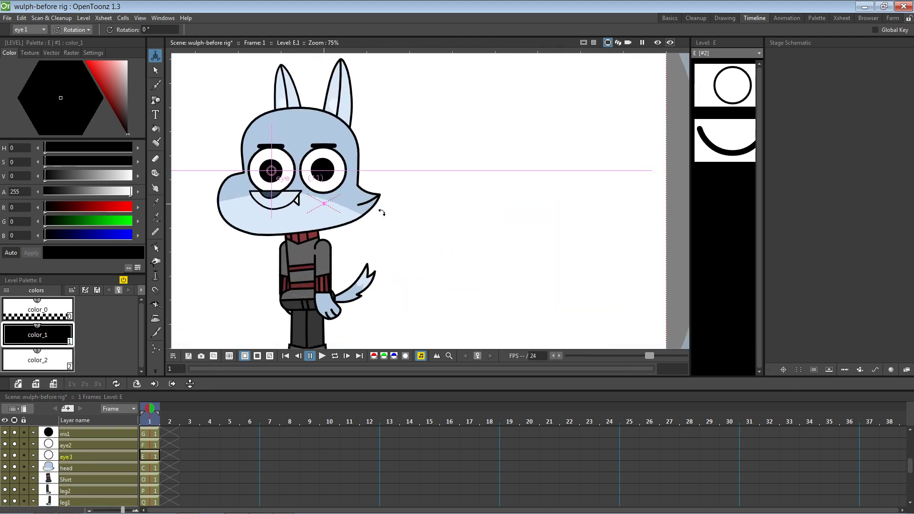
drag(379, 226, 523, 215)
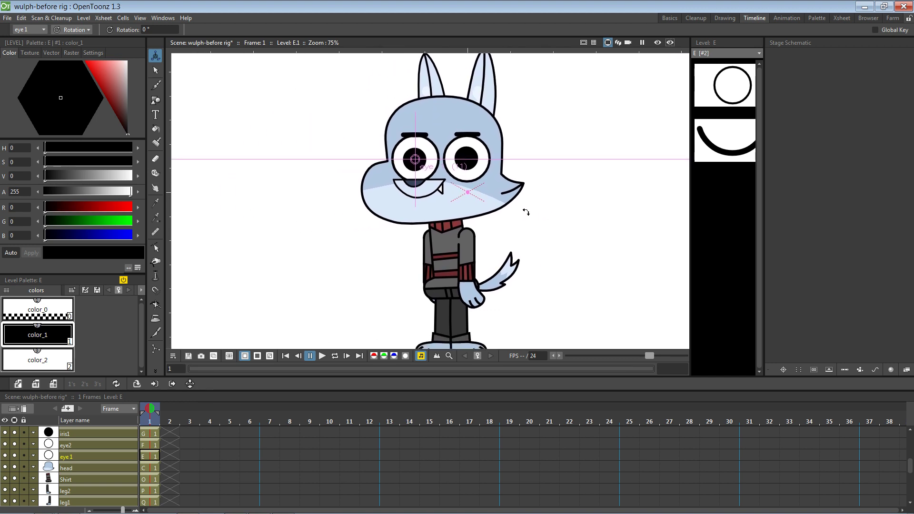